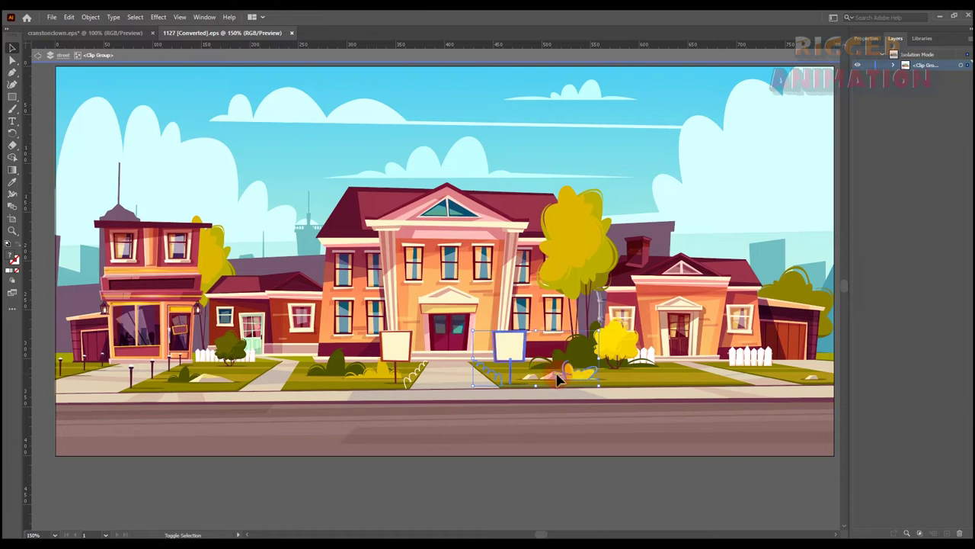
# Move the sign, wire edging, rocks, bushes, tall tree and picket fence beside the main walkway onto a new layer, pasted in place.
pyautogui.keyDown('shift'); pyautogui.click(581, 244); pyautogui.keyUp('shift')
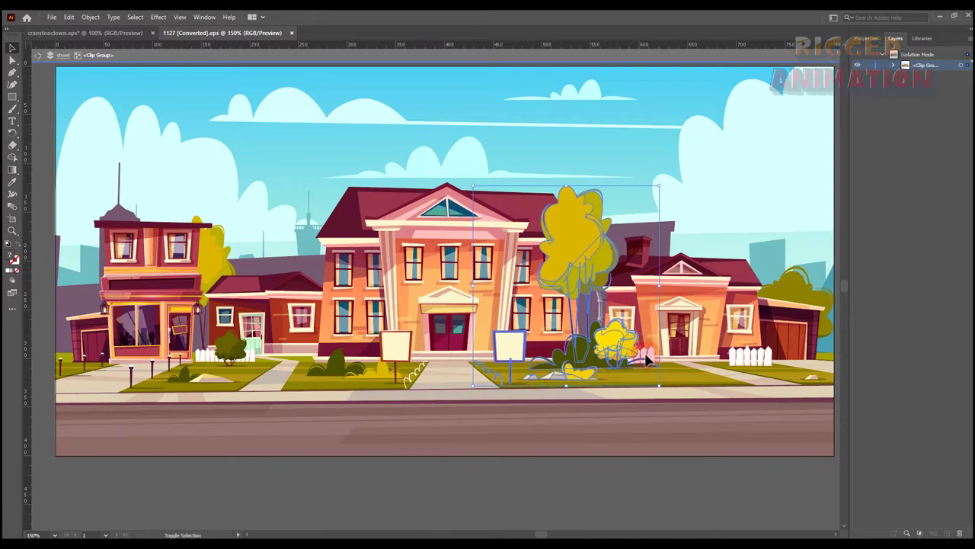
pyautogui.hotkey('ctrl', 'x')
pyautogui.doubleClick(678, 520)
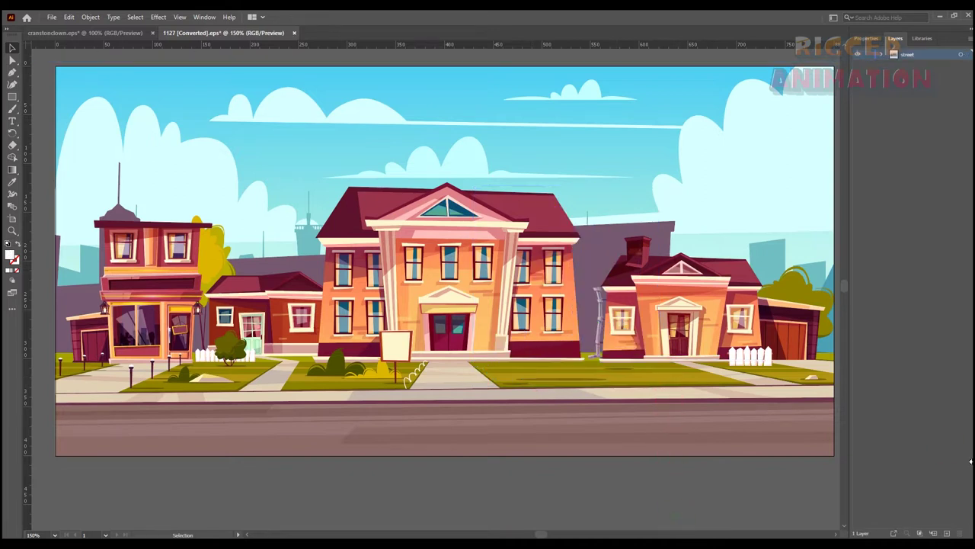
pyautogui.hotkey('ctrl', 'shift', 'v')
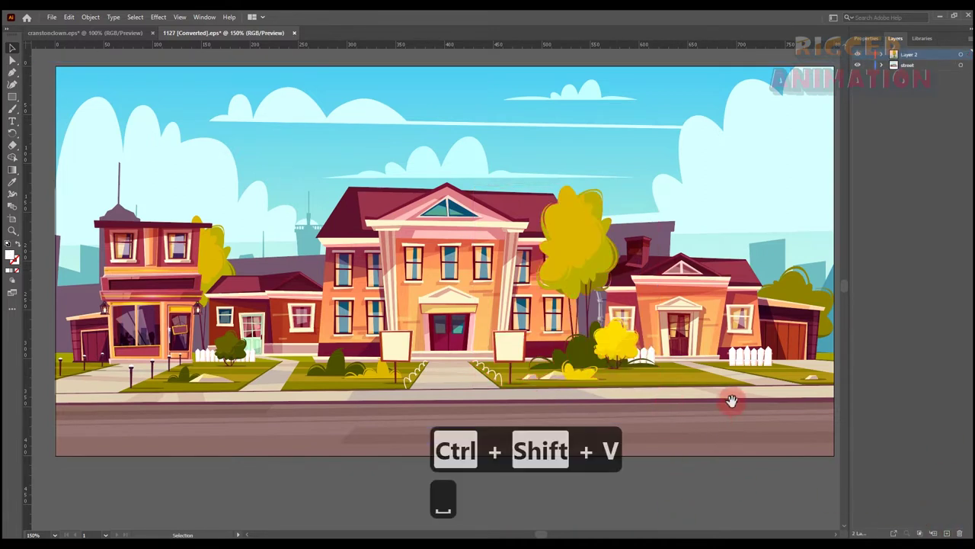
# Cut the white picket fence near the garage and paste it in place on a new layer directly above the street layer.
pyautogui.moveTo(733, 398); pyautogui.dragTo(656, 390)
pyautogui.keyDown('ctrl'); pyautogui.click(657, 383); pyautogui.keyUp('ctrl')
pyautogui.keyDown('ctrl'); pyautogui.click(499, 258); pyautogui.keyUp('ctrl')
pyautogui.moveTo(527, 294); pyautogui.dragTo(726, 333)
pyautogui.doubleClick(594, 305)
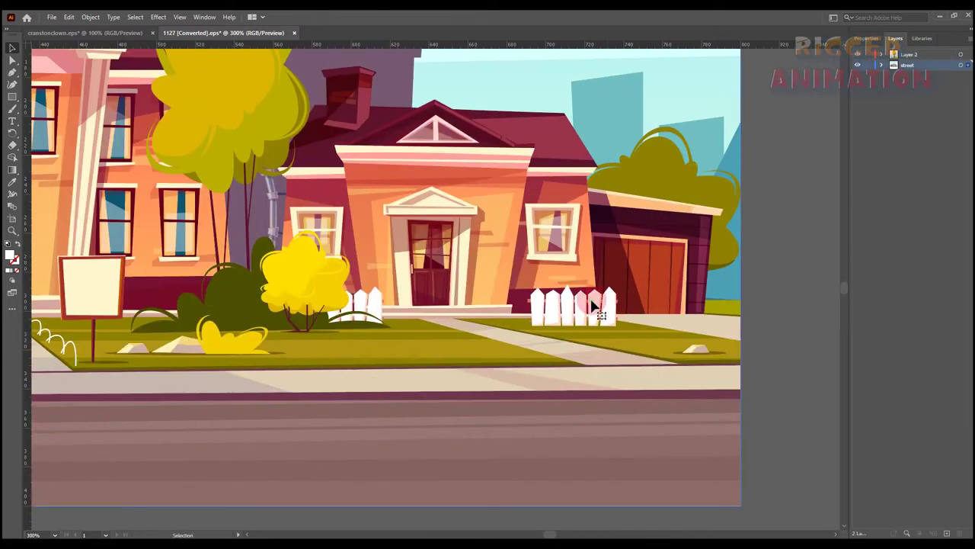
pyautogui.click(597, 311)
pyautogui.hotkey('ctrl', 'x')
pyautogui.doubleClick(810, 320)
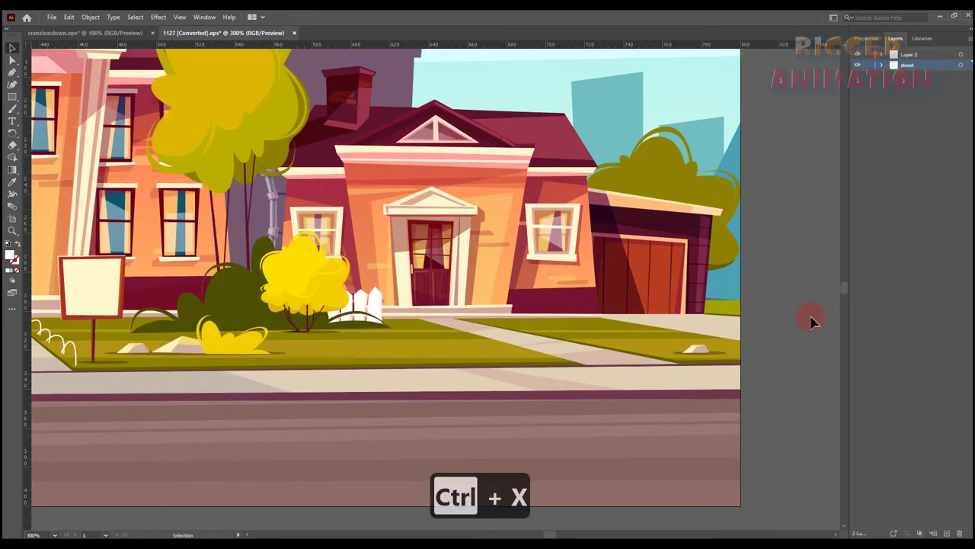
pyautogui.click(943, 531)
pyautogui.hotkey('ctrl', 'shift', 'v')
pyautogui.click(807, 367)
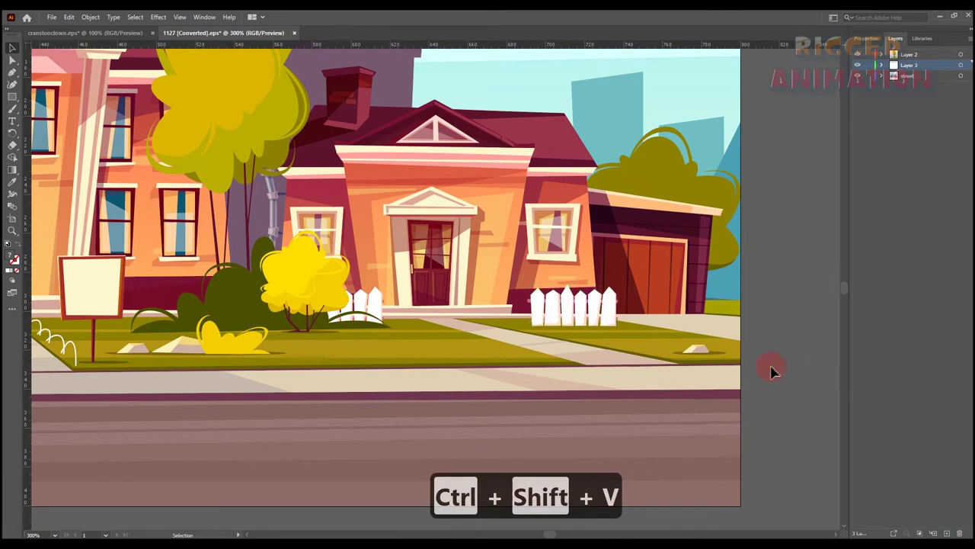
# Move the sign, bushes and wire edging on the lawn left of the main walkway onto a new layer above street, pasted in place.
pyautogui.moveTo(228, 450); pyautogui.dragTo(445, 464)
pyautogui.moveTo(346, 418); pyautogui.dragTo(576, 309)
pyautogui.doubleClick(577, 305)
pyautogui.click(573, 304)
pyautogui.keyDown('shift'); pyautogui.click(511, 347); pyautogui.keyUp('shift')
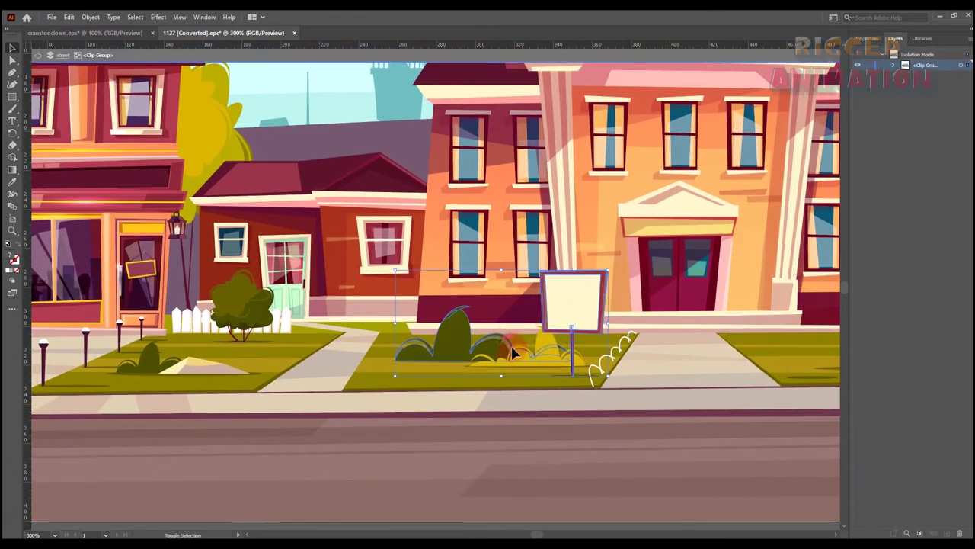
pyautogui.keyDown('shift'); pyautogui.click(623, 348); pyautogui.keyUp('shift')
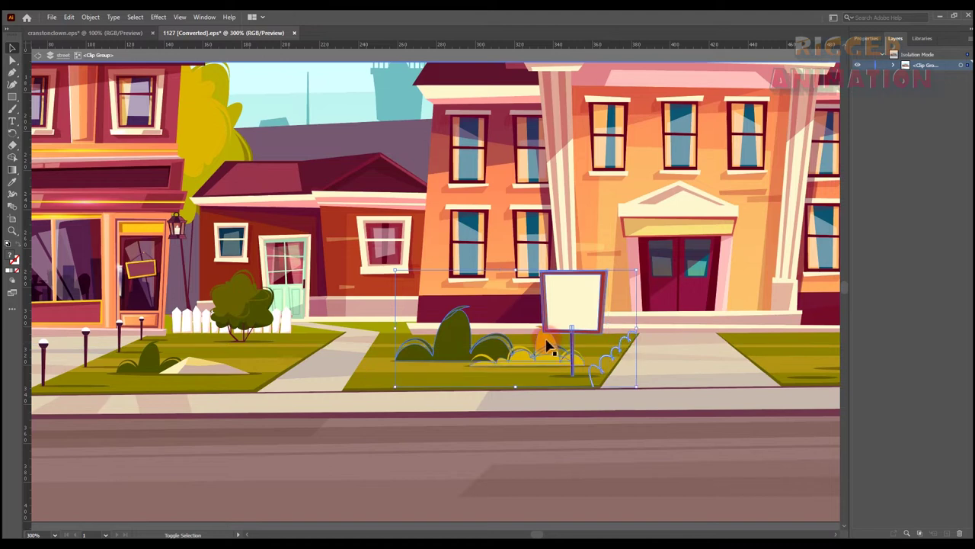
pyautogui.hotkey('ctrl', 'x')
pyautogui.scroll(-2, 620, 462)
pyautogui.doubleClick(651, 480)
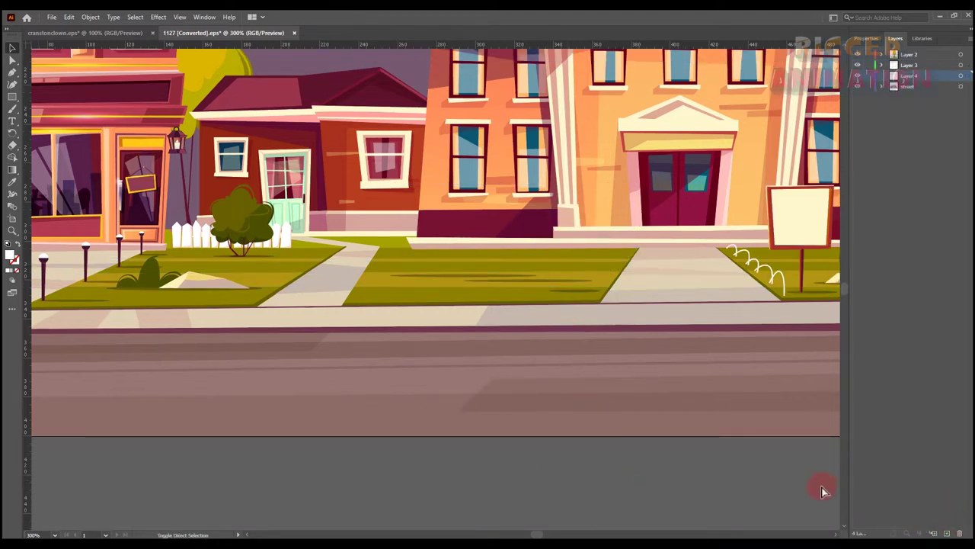
pyautogui.hotkey('ctrl', 'shift', 'v')
pyautogui.click(757, 496)
# Move the round bush, picket fence, four nearby lamp posts, shrub and rock on the shop's lawn onto a new layer, pasted in place.
pyautogui.press('space')
pyautogui.moveTo(206, 322); pyautogui.dragTo(483, 393)
pyautogui.doubleClick(523, 290)
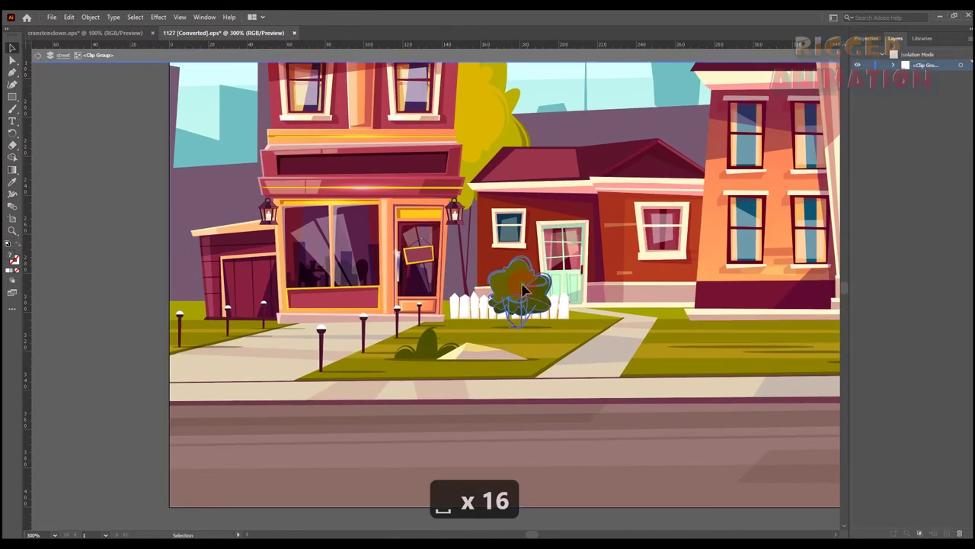
pyautogui.keyDown('shift'); pyautogui.click(468, 301); pyautogui.keyUp('shift')
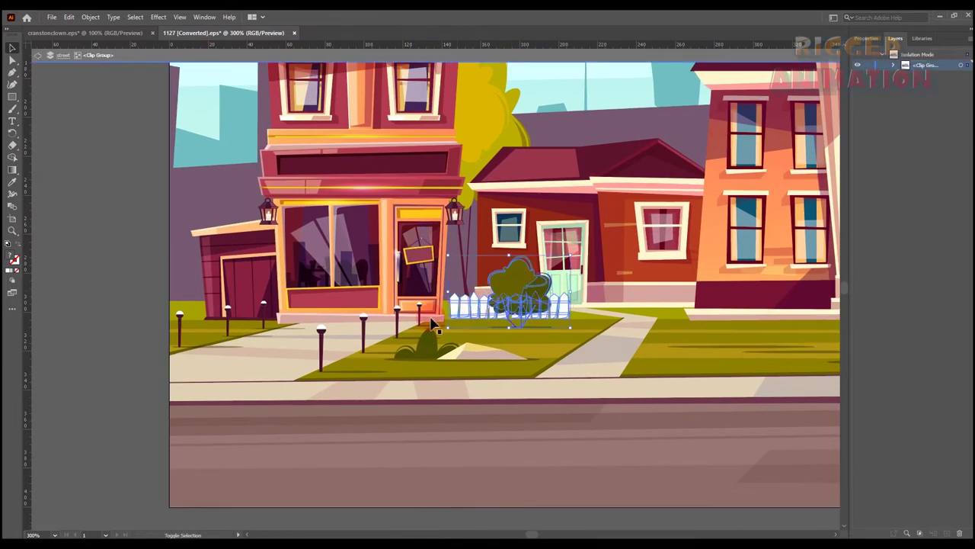
pyautogui.keyDown('shift'); pyautogui.click(364, 321); pyautogui.keyUp('shift')
pyautogui.keyDown('shift'); pyautogui.click(321, 329); pyautogui.keyUp('shift')
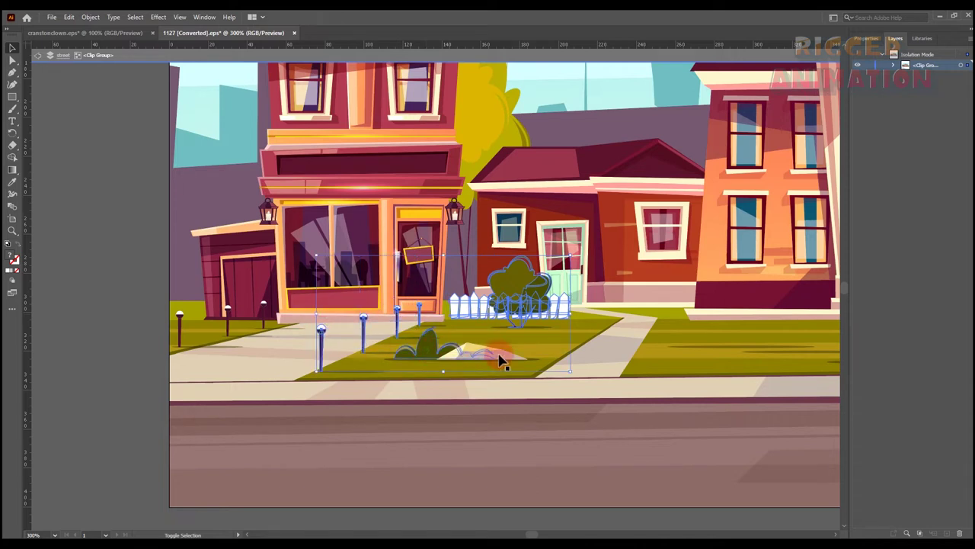
pyautogui.hotkey('ctrl', 'x')
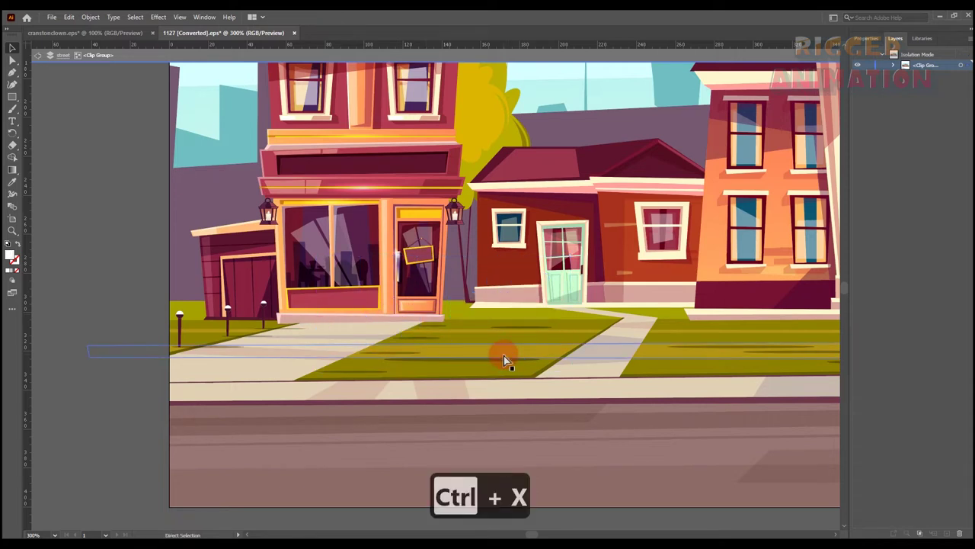
pyautogui.hotkey('ctrl', '-')
pyautogui.hotkey('ctrl', '-')
pyautogui.doubleClick(646, 465)
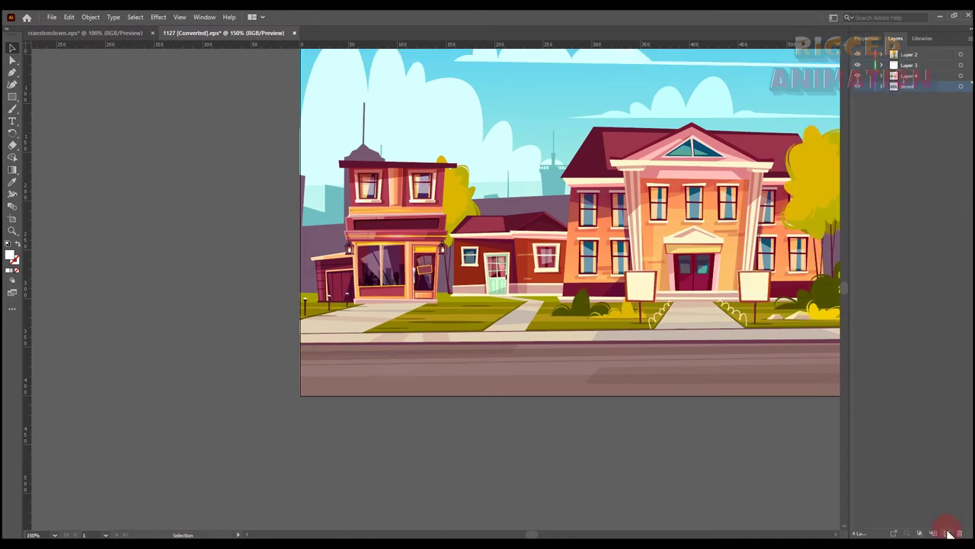
pyautogui.hotkey('ctrl', 'shift', 'v')
pyautogui.click(702, 467)
# Cut the three lamp posts left of the shop's walkway and paste them in place on a new layer above street.
pyautogui.press('space')
pyautogui.keyDown('ctrl'); pyautogui.click(430, 341); pyautogui.keyUp('ctrl')
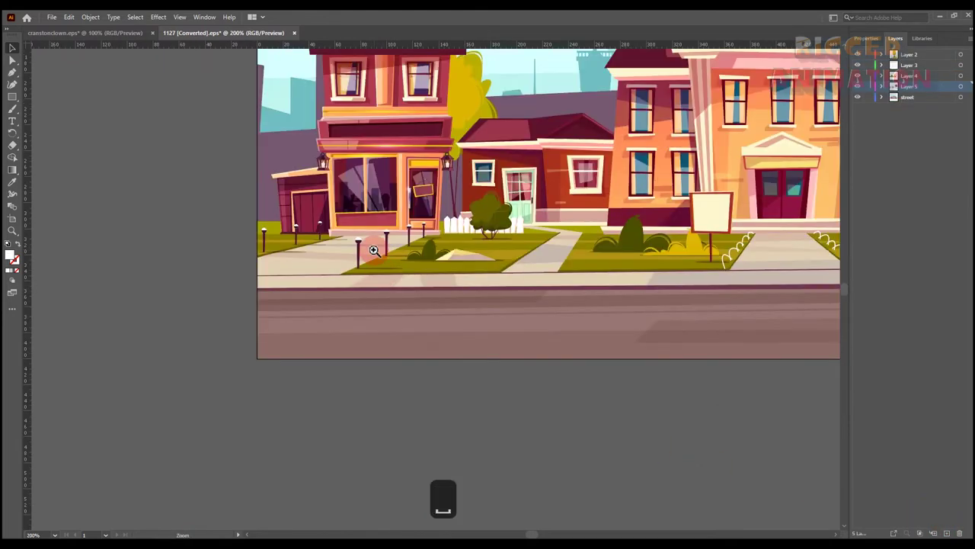
pyautogui.keyDown('ctrl'); pyautogui.click(374, 251); pyautogui.keyUp('ctrl')
pyautogui.keyDown('ctrl'); pyautogui.click(378, 244); pyautogui.keyUp('ctrl')
pyautogui.moveTo(495, 288); pyautogui.dragTo(452, 291)
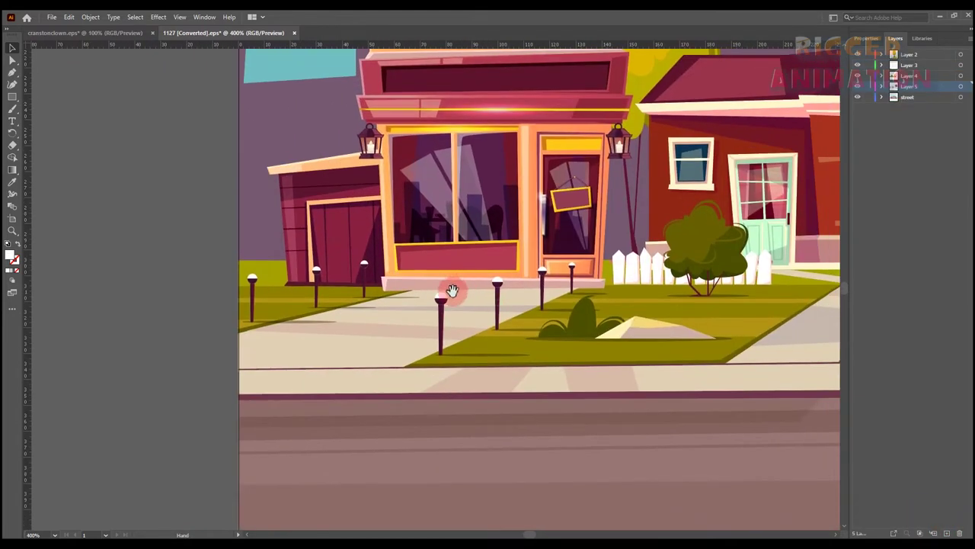
pyautogui.doubleClick(360, 274)
pyautogui.keyDown('shift'); pyautogui.click(319, 274); pyautogui.keyUp('shift')
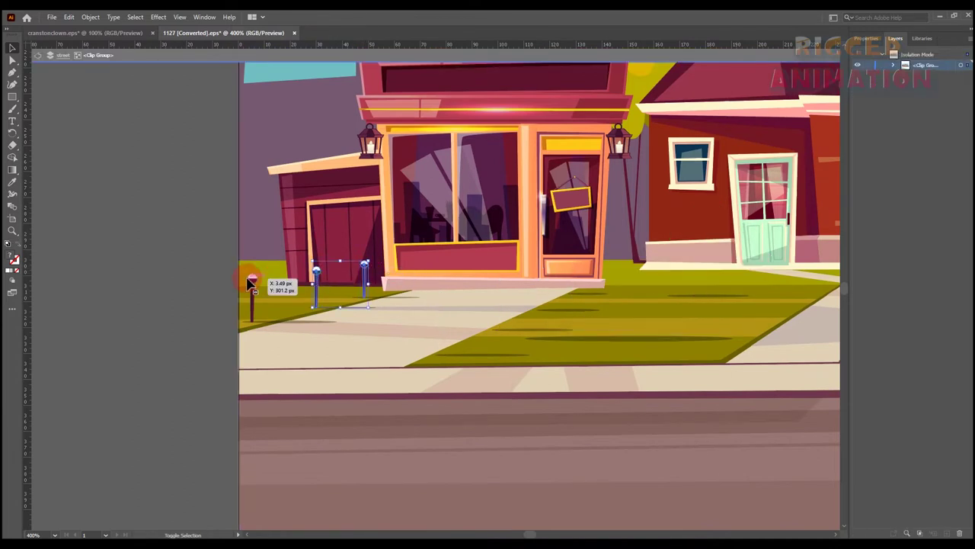
pyautogui.hotkey('ctrl', 'x')
pyautogui.doubleClick(174, 278)
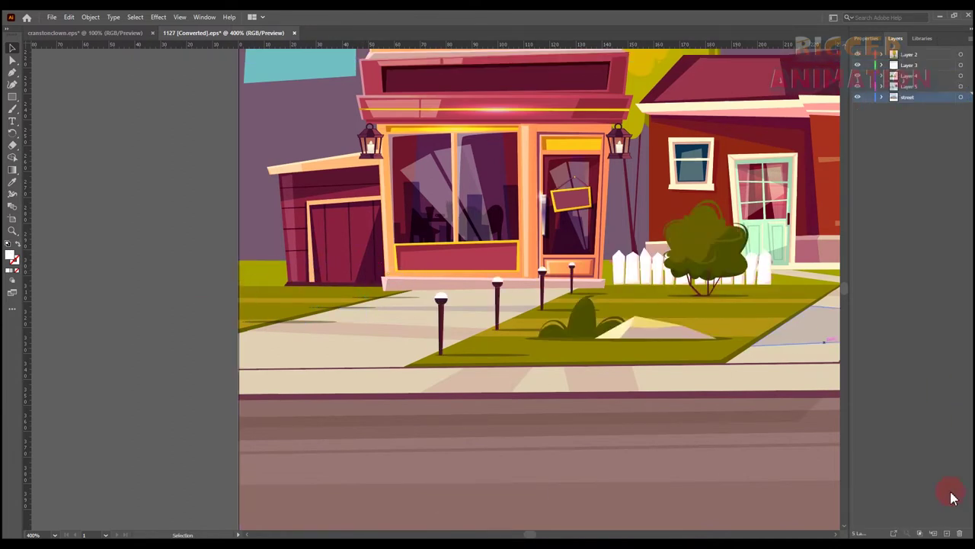
pyautogui.hotkey('ctrl', 'shift', 'v')
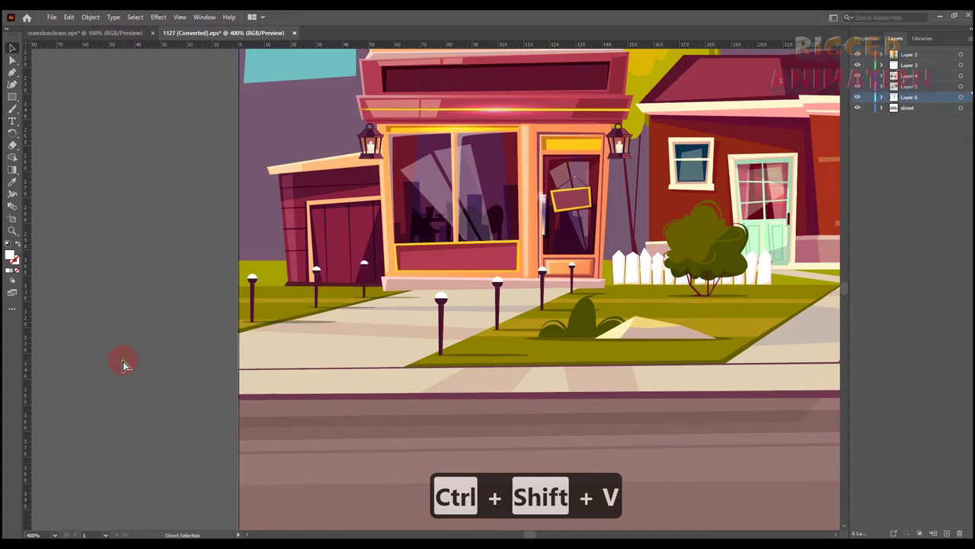
# Move the right-hand house with its garage and the tree behind it onto a new layer above street, pasted in place.
pyautogui.hotkey('ctrl', '-')
pyautogui.hotkey('ctrl', '-')
pyautogui.hotkey('ctrl', '-')
pyautogui.press('space')
pyautogui.moveTo(561, 387); pyautogui.dragTo(287, 394)
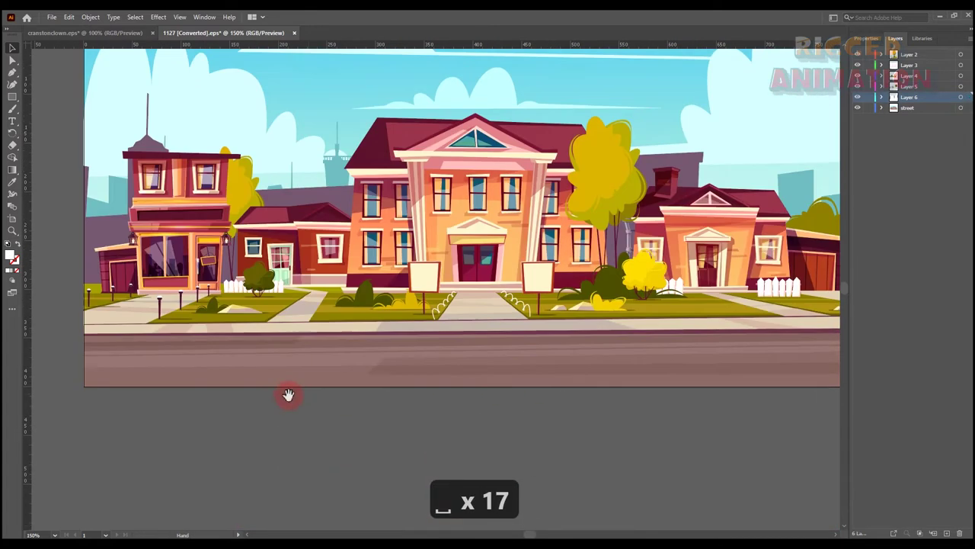
pyautogui.moveTo(657, 286); pyautogui.dragTo(519, 336)
pyautogui.press('ctrl')
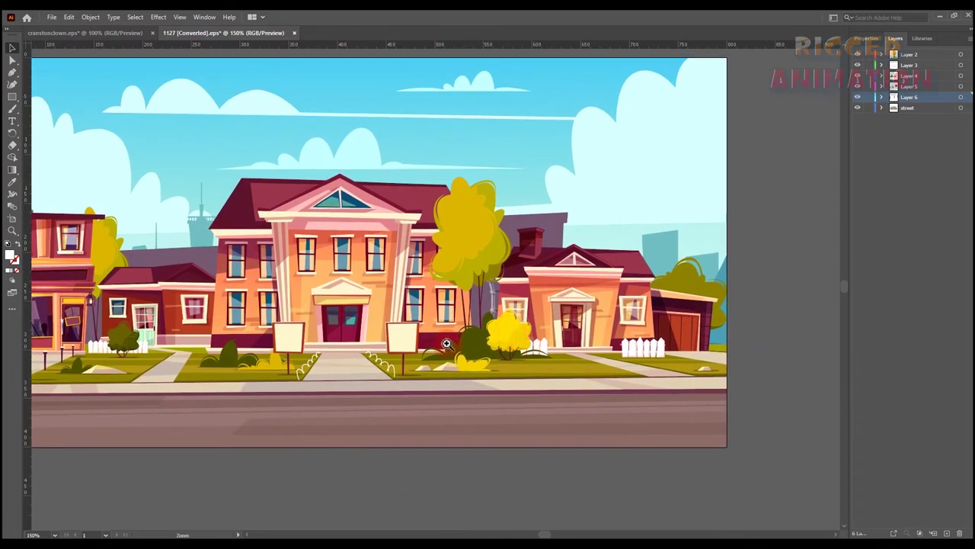
pyautogui.click(455, 390)
pyautogui.doubleClick(621, 274)
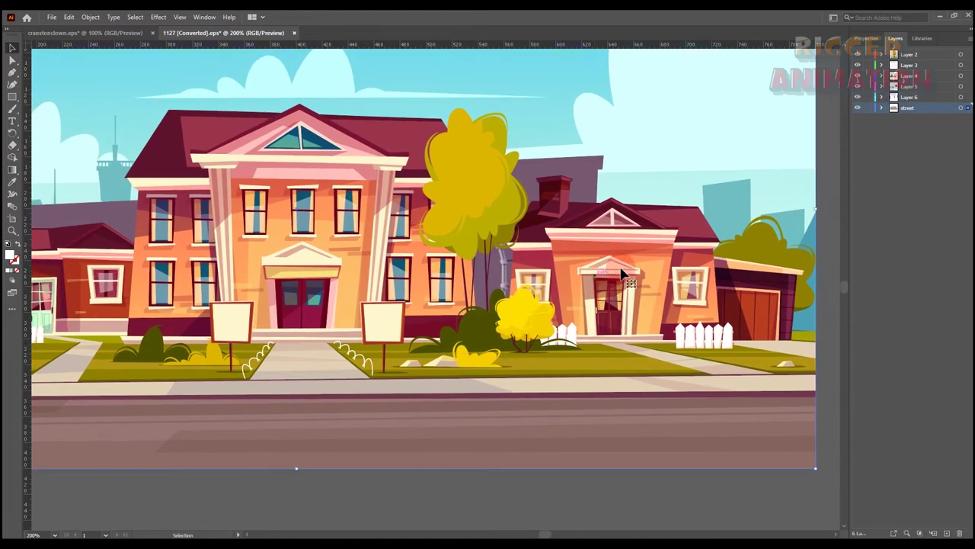
pyautogui.click(621, 275)
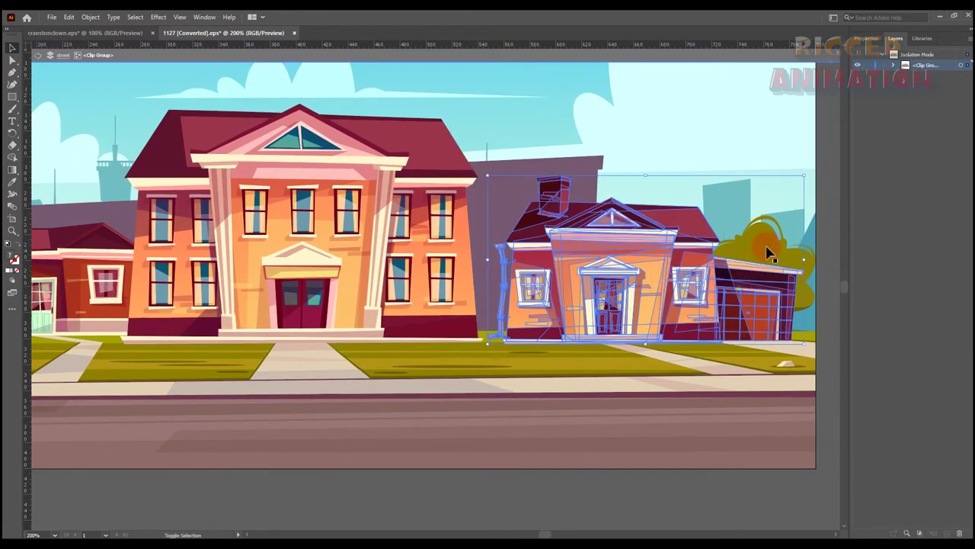
pyautogui.hotkey('ctrl', 'x')
pyautogui.press('Escape')
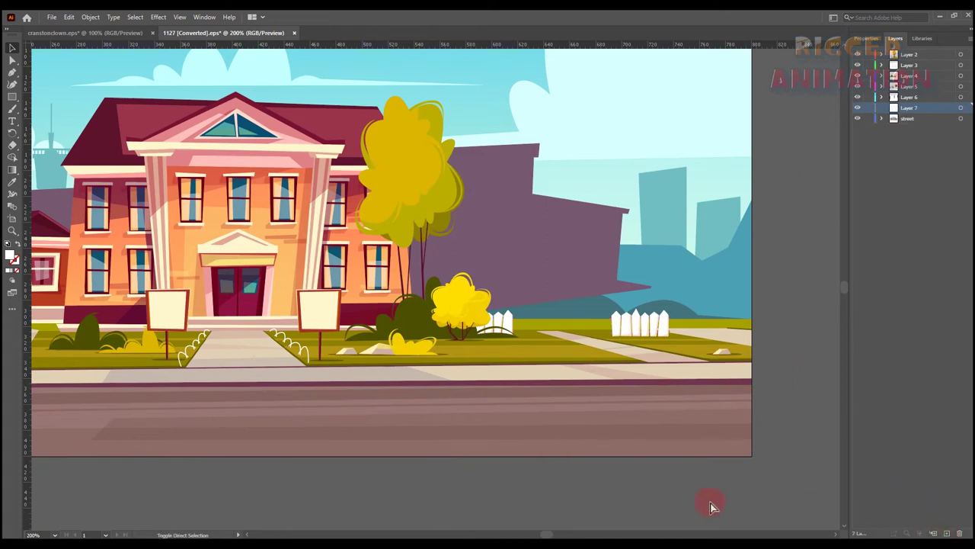
pyautogui.hotkey('ctrl', 'shift', 'v')
# Cut the large central building and paste it in place on a new layer directly above the street layer.
pyautogui.moveTo(373, 400); pyautogui.dragTo(545, 416)
pyautogui.doubleClick(455, 259)
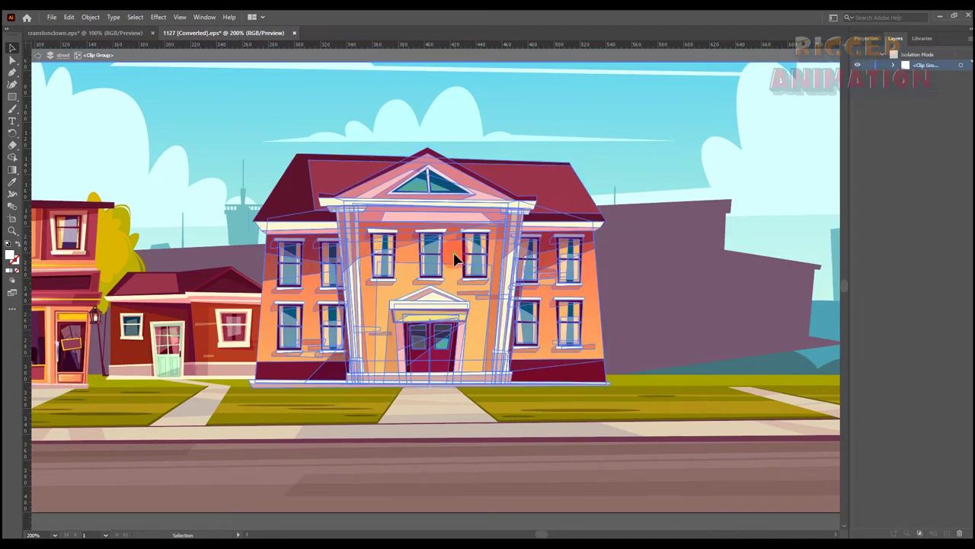
pyautogui.hotkey('ctrl', 'x')
pyautogui.press('Escape')
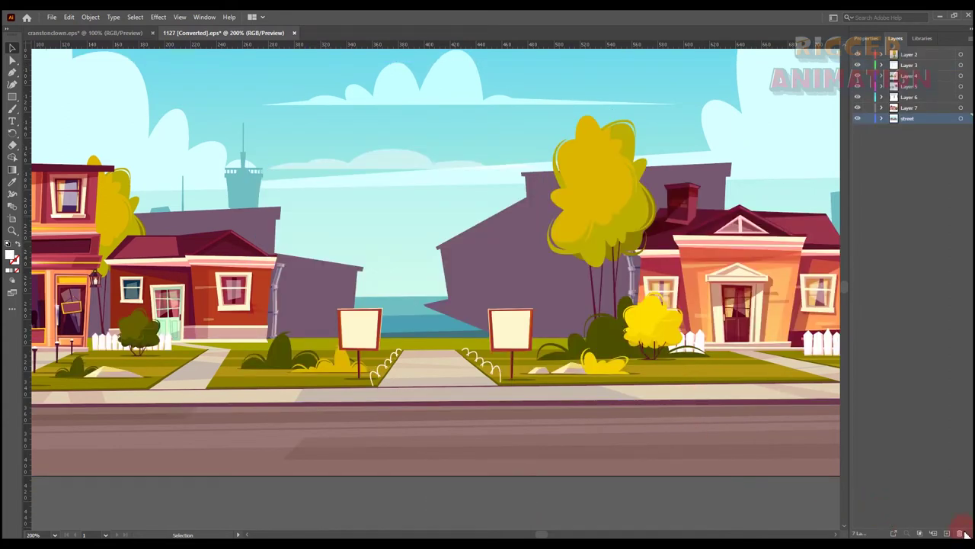
pyautogui.hotkey('ctrl', 'shift', 'v')
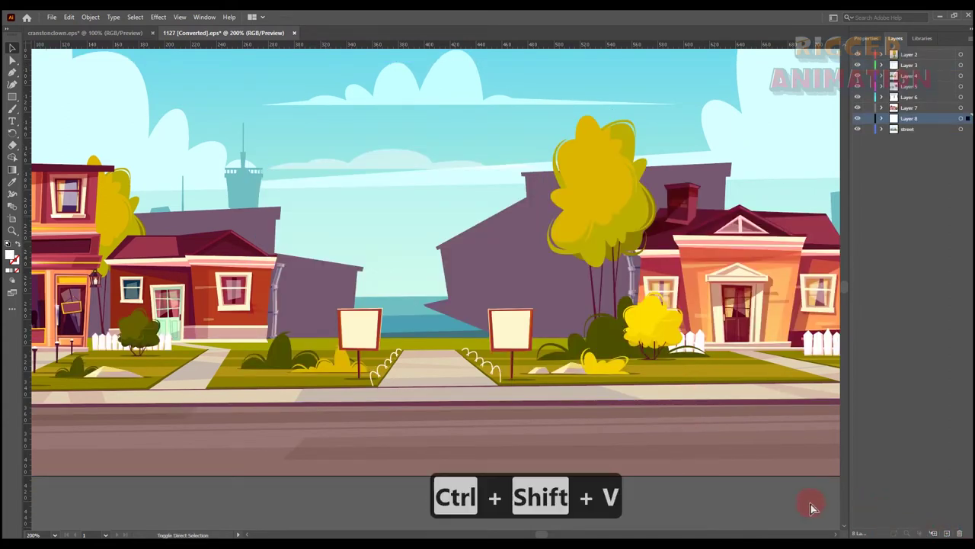
# Move the small red house and the yellow tree beside it onto a new layer above street, pasted in place.
pyautogui.moveTo(112, 347); pyautogui.dragTo(421, 361)
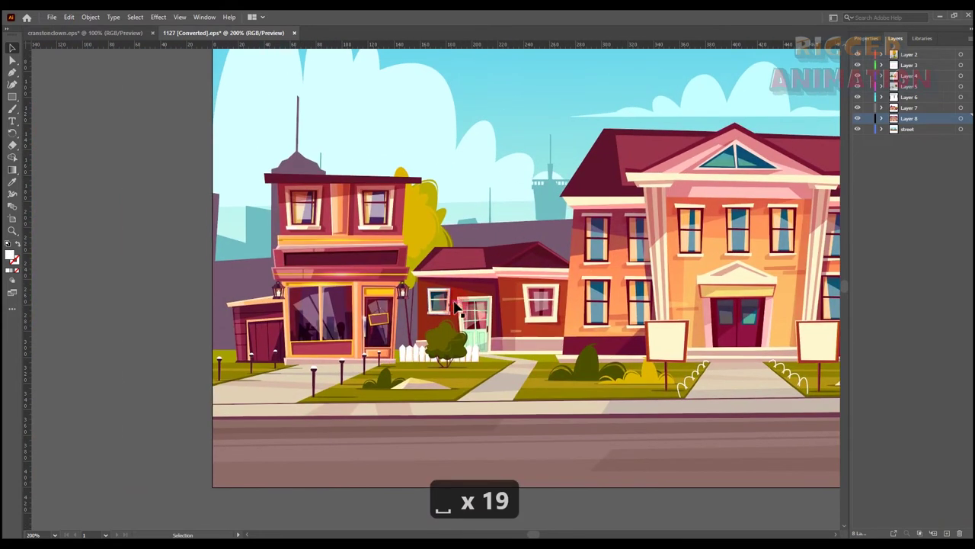
pyautogui.doubleClick(472, 293)
pyautogui.click(475, 288)
pyautogui.keyDown('shift'); pyautogui.click(418, 221); pyautogui.keyUp('shift')
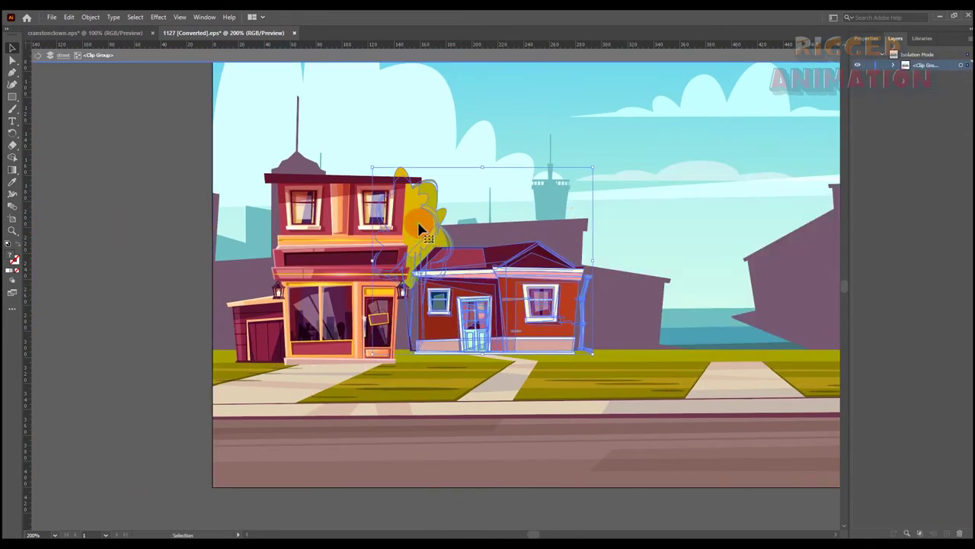
pyautogui.hotkey('ctrl', 'x')
pyautogui.doubleClick(179, 304)
pyautogui.doubleClick(177, 393)
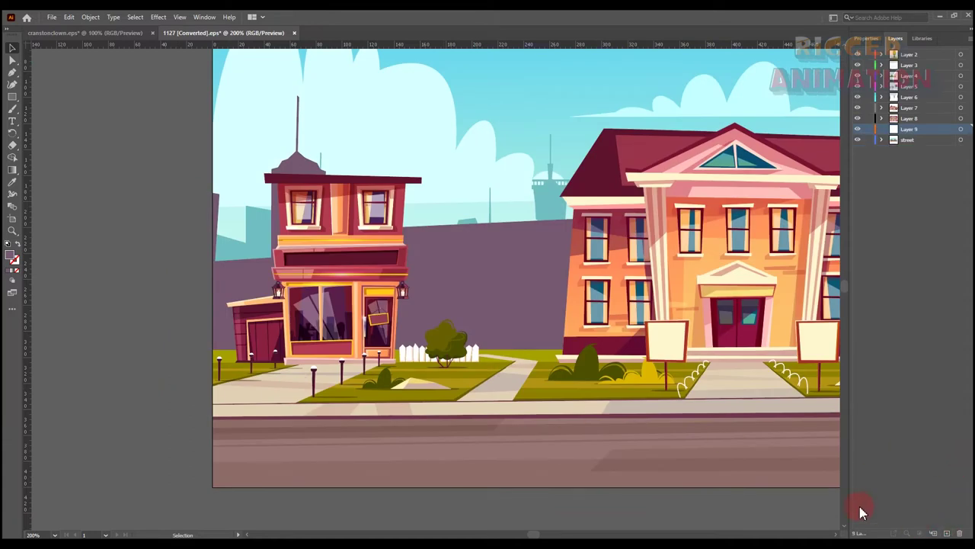
pyautogui.hotkey('ctrl', 'shift', 'v')
pyautogui.click(120, 352)
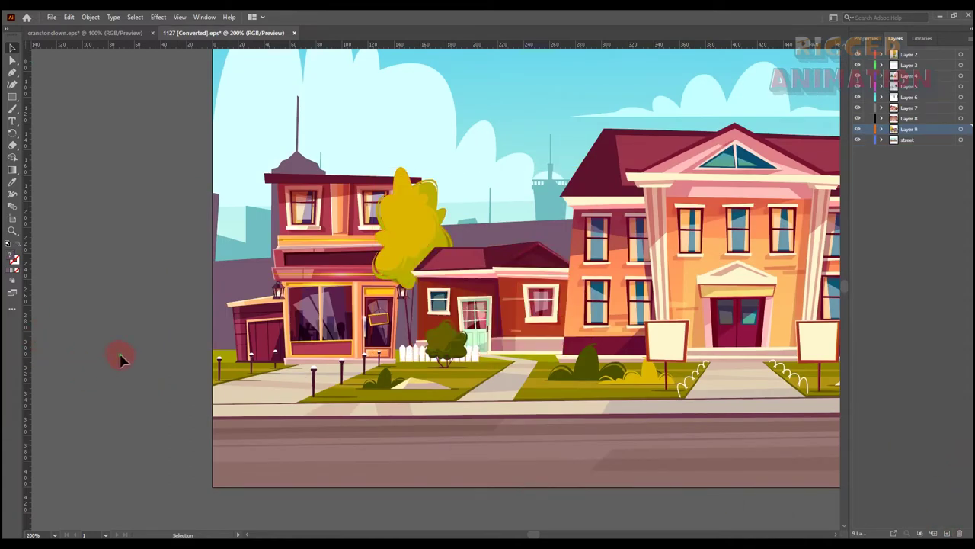
# Cut the two-storey shop with its side shed and paste it in place on a new layer directly above Layer 9.
pyautogui.doubleClick(339, 271)
pyautogui.click(339, 270)
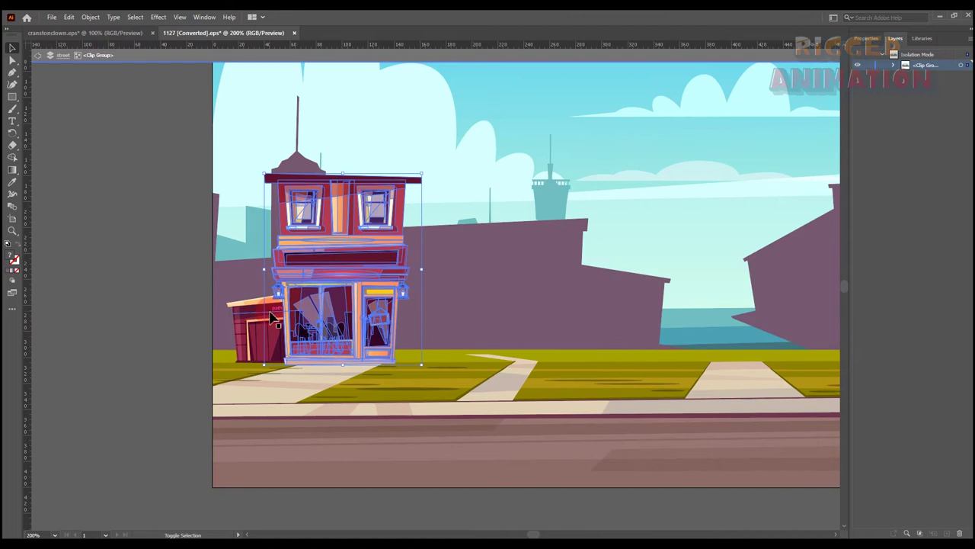
pyautogui.hotkey('ctrl', 'x')
pyautogui.doubleClick(168, 353)
pyautogui.click(910, 130)
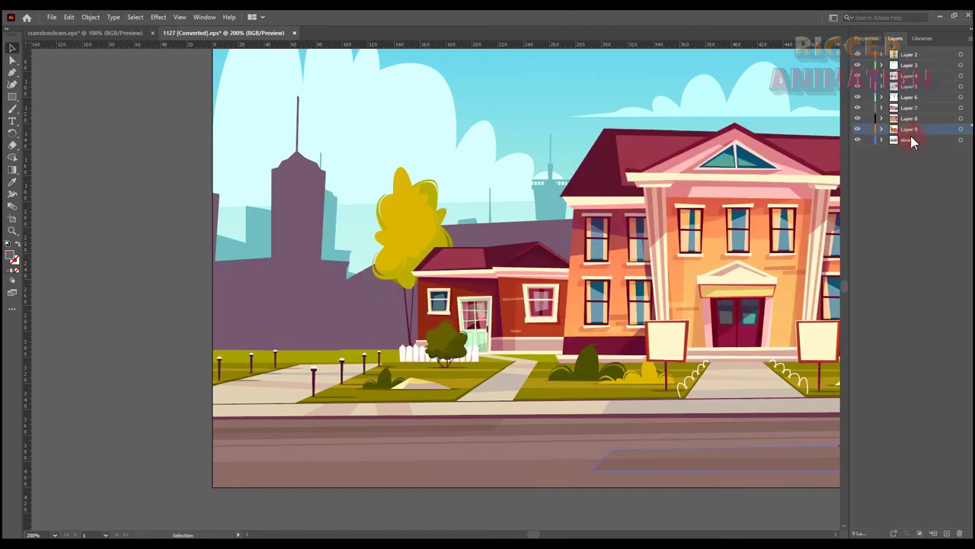
pyautogui.hotkey('ctrl', 'shift', 'v')
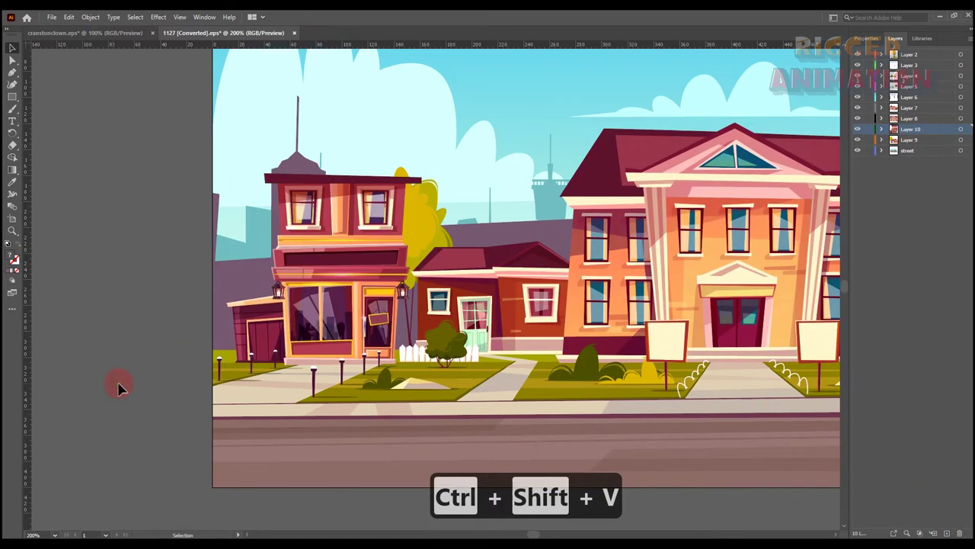
pyautogui.press('space')
pyautogui.moveTo(213, 403); pyautogui.dragTo(97, 470)
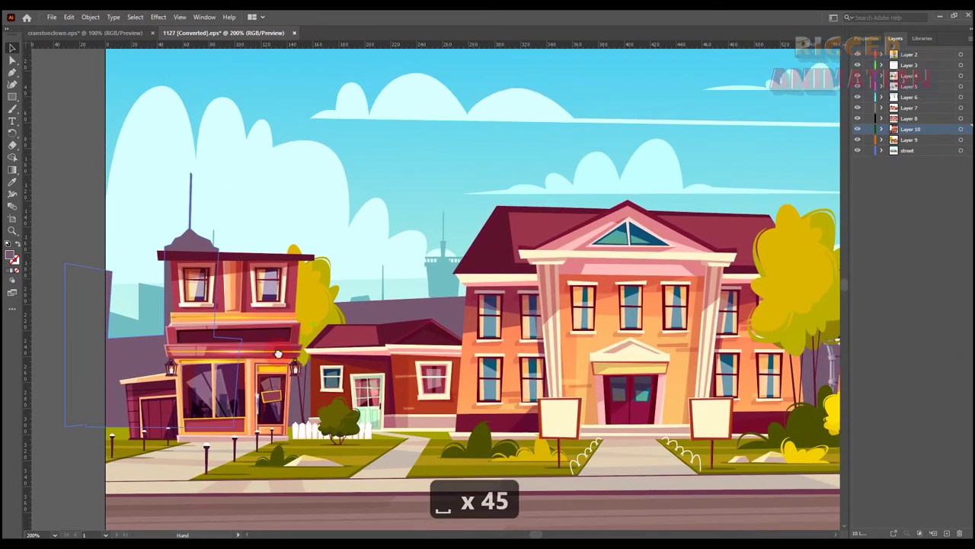
# Cut the sky and clouds out of the street layer's clip group and paste them in place on a new layer below street.
pyautogui.moveTo(377, 317); pyautogui.dragTo(220, 382)
pyautogui.hotkey('ctrl', '-')
pyautogui.hotkey('ctrl', '-')
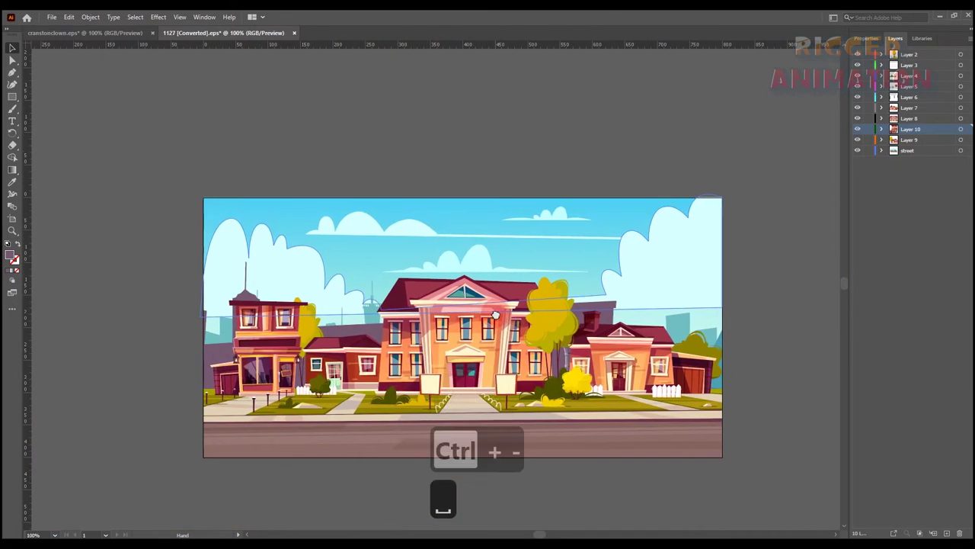
pyautogui.click(448, 221)
pyautogui.doubleClick(448, 222)
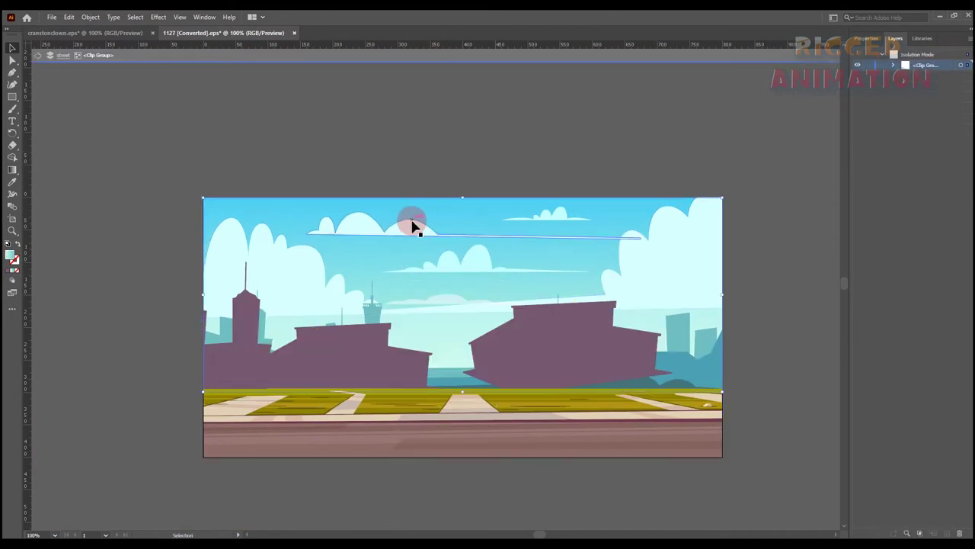
pyautogui.click(407, 220)
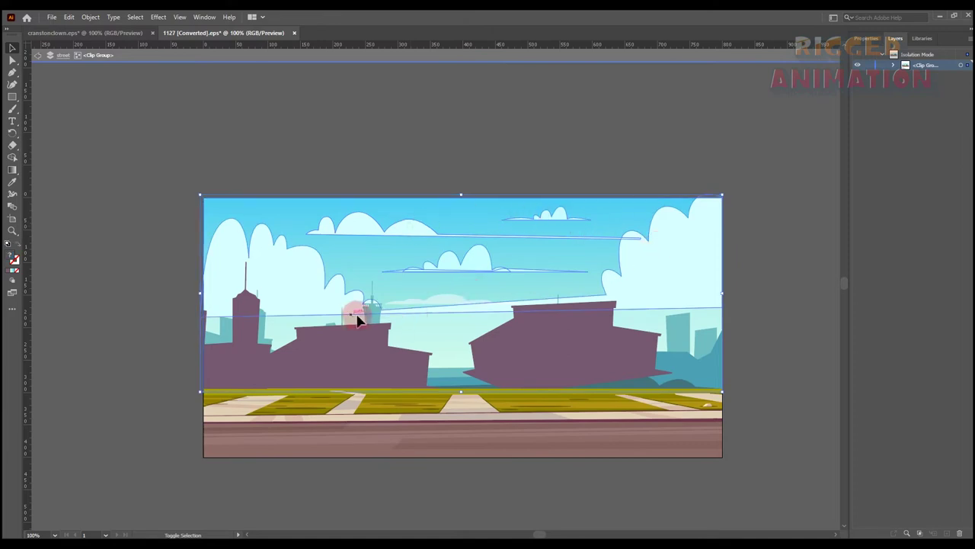
pyautogui.hotkey('ctrl', 'x')
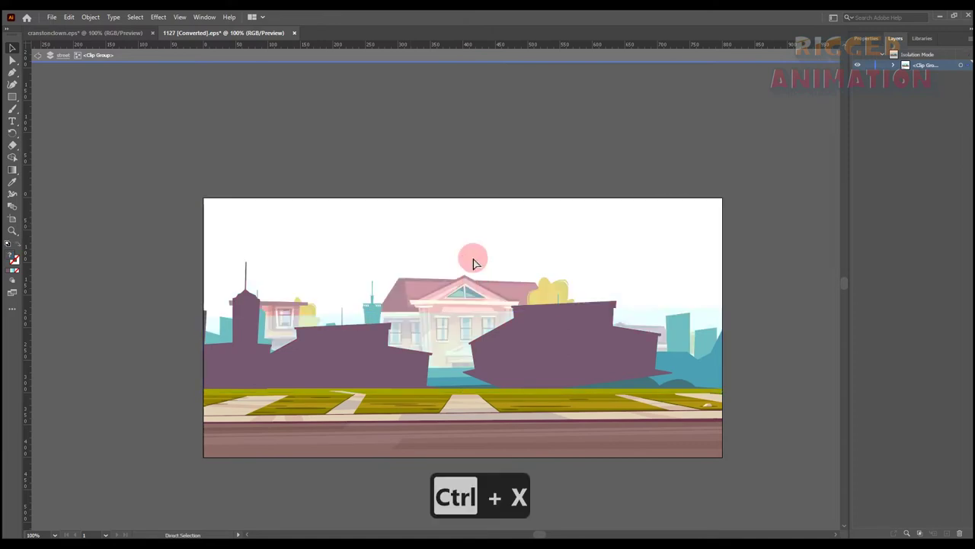
pyautogui.doubleClick(509, 150)
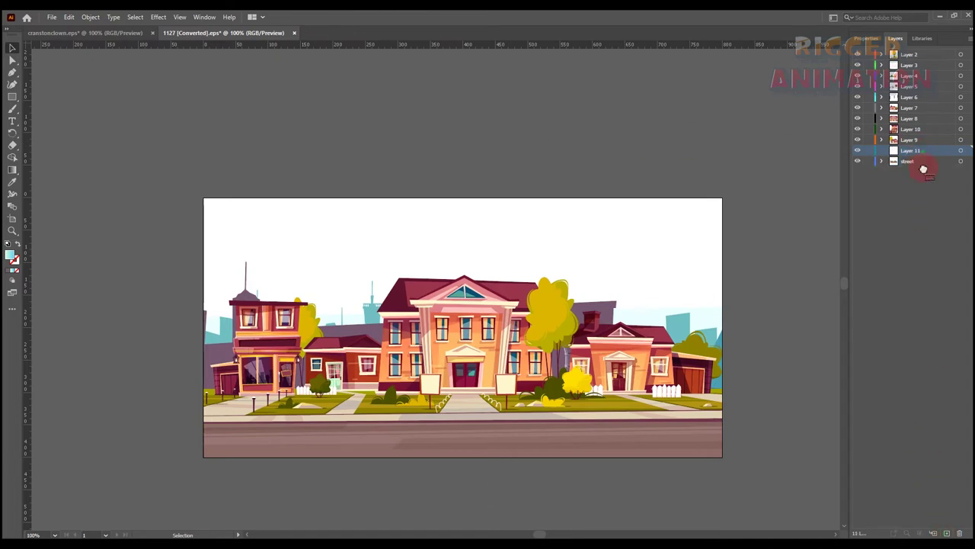
pyautogui.moveTo(923, 169); pyautogui.dragTo(923, 171)
pyautogui.hotkey('ctrl', 'shift', 'v')
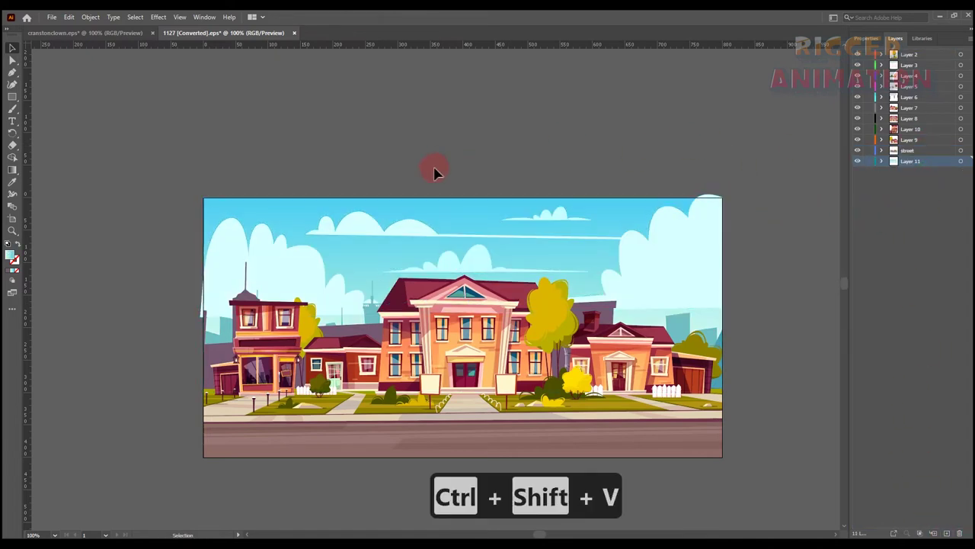
# Cut the plain sky gradient out of the clouds group and paste it in place on a new layer below Layer 11.
pyautogui.doubleClick(456, 211)
pyautogui.hotkey('ctrl', 'x')
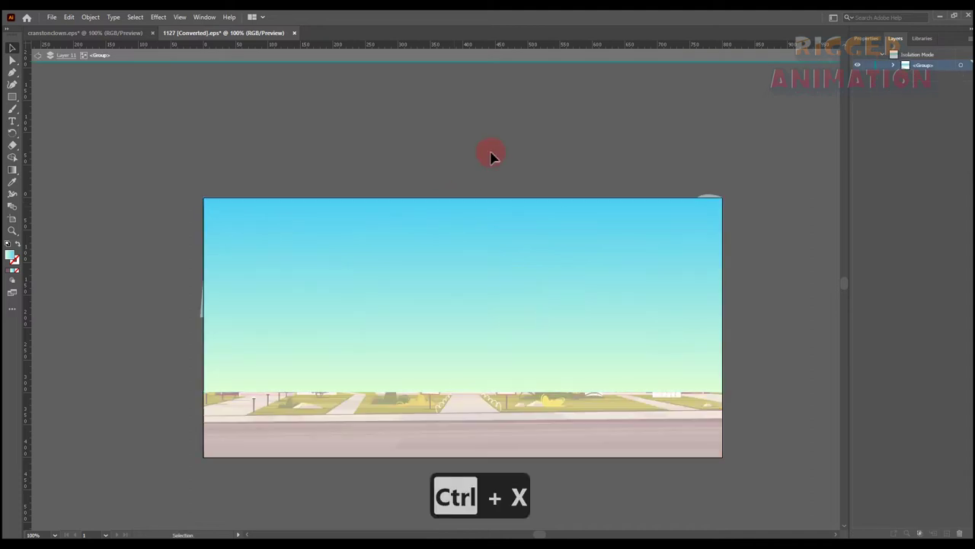
pyautogui.doubleClick(496, 146)
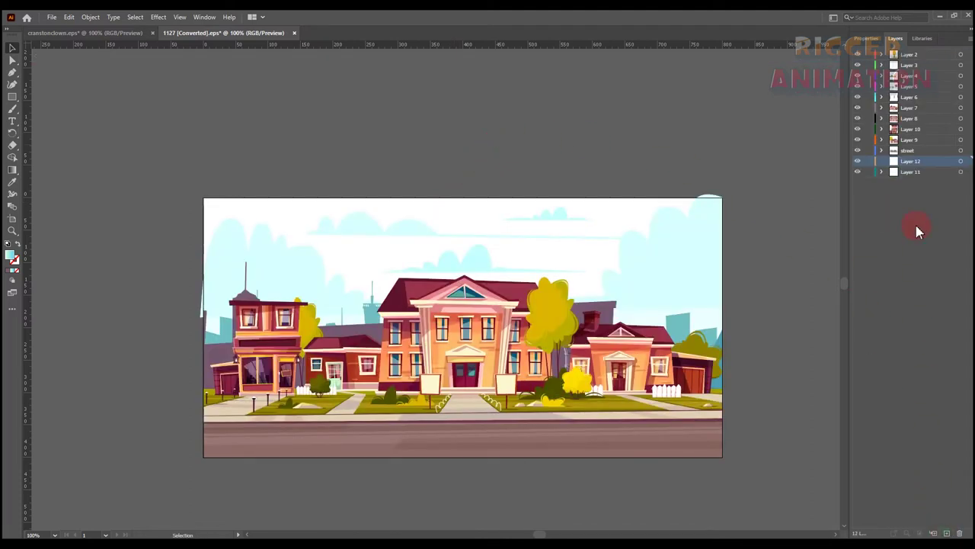
pyautogui.click(917, 172)
pyautogui.hotkey('ctrl', 'shift', 'v')
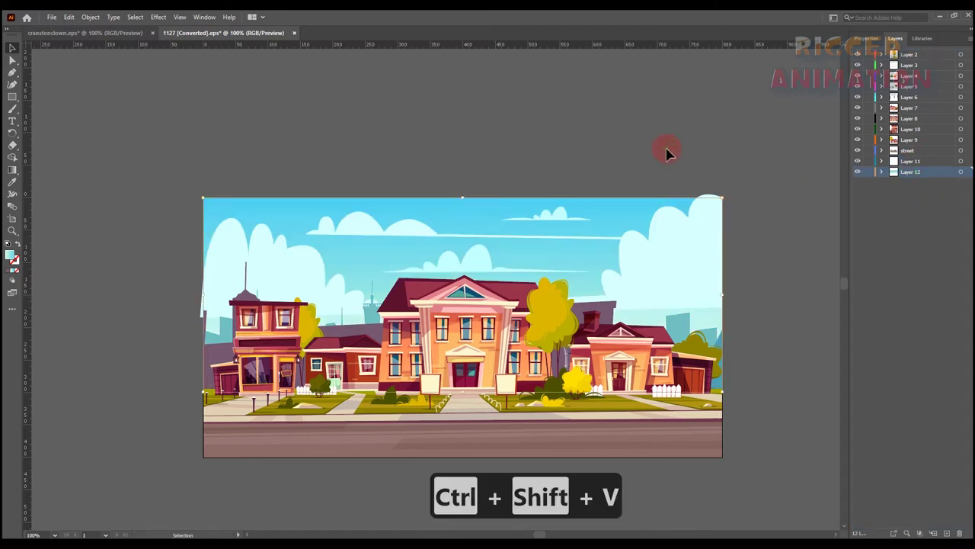
# Isolate the street layer's clip group and toggle its visibility to examine which silhouettes and ground pieces it contains.
pyautogui.moveTo(349, 302); pyautogui.dragTo(323, 246)
pyautogui.scroll(1, 243, 258)
pyautogui.moveTo(243, 257); pyautogui.dragTo(332, 272)
pyautogui.click(460, 294)
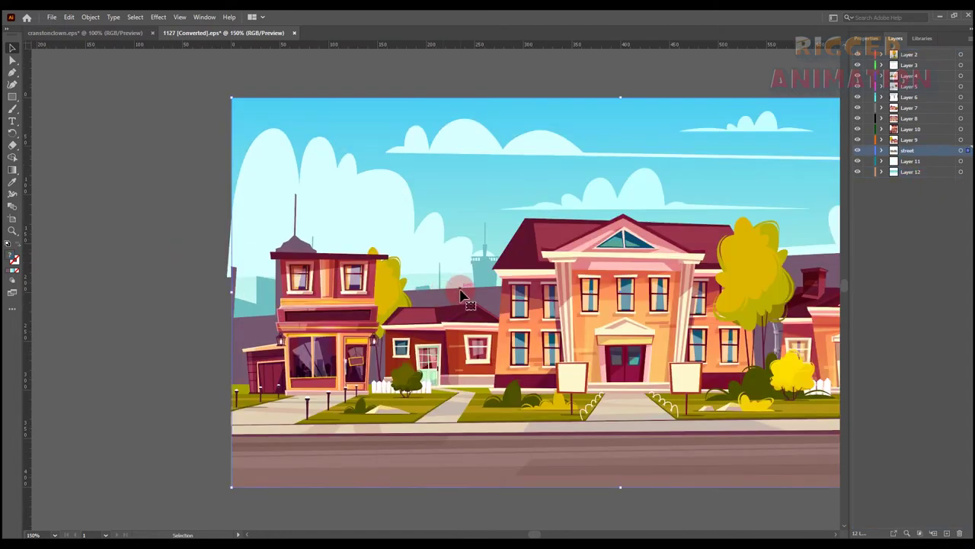
pyautogui.doubleClick(460, 293)
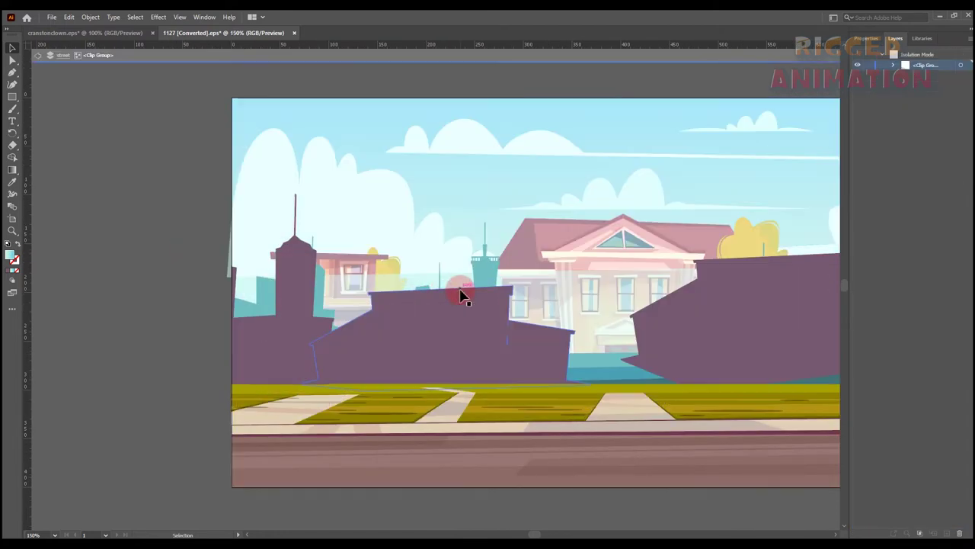
pyautogui.click(858, 66)
pyautogui.click(858, 66)
pyautogui.click(857, 66)
pyautogui.click(858, 65)
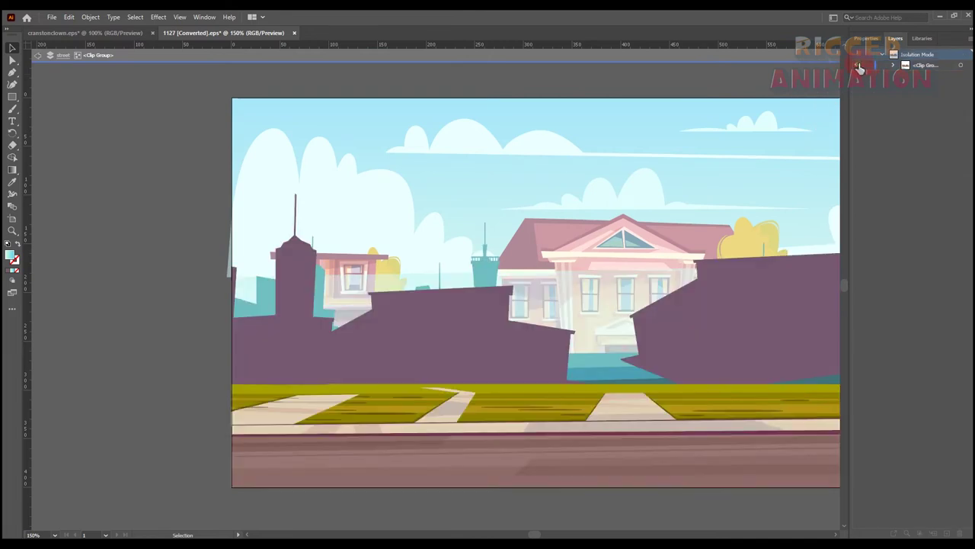
pyautogui.doubleClick(197, 297)
# Set the artboard size to 1920 px wide and 1080 px high.
pyautogui.hotkey('ctrl', '-')
pyautogui.hotkey('ctrl', '-')
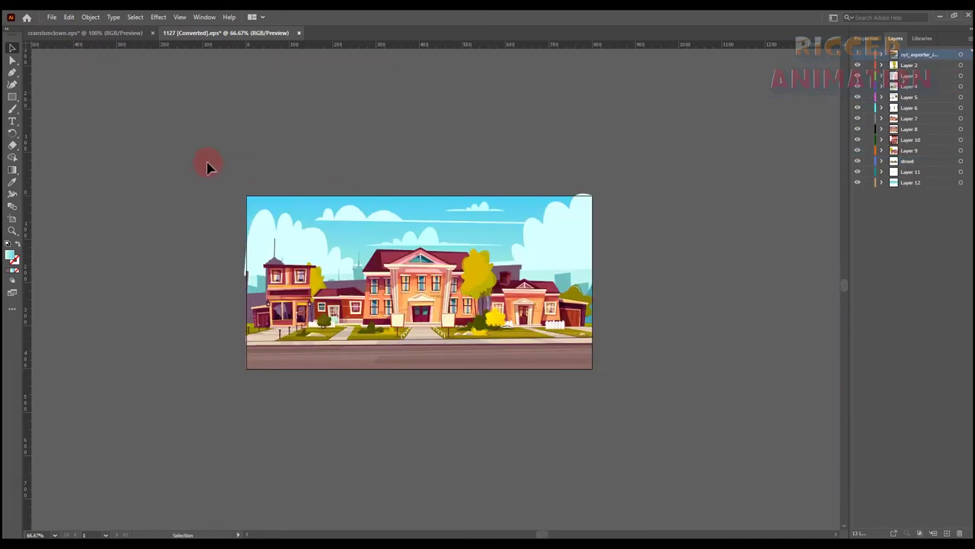
pyautogui.click(13, 221)
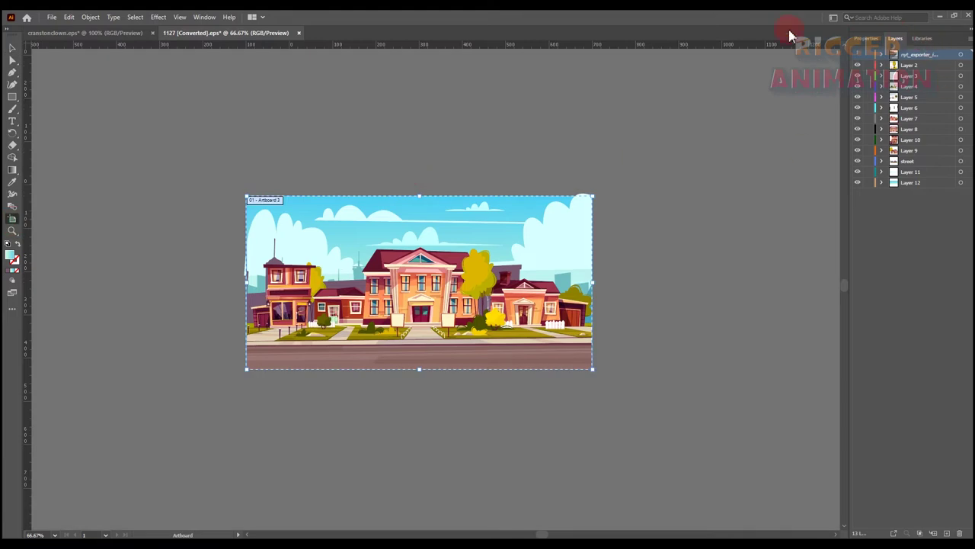
pyautogui.click(867, 40)
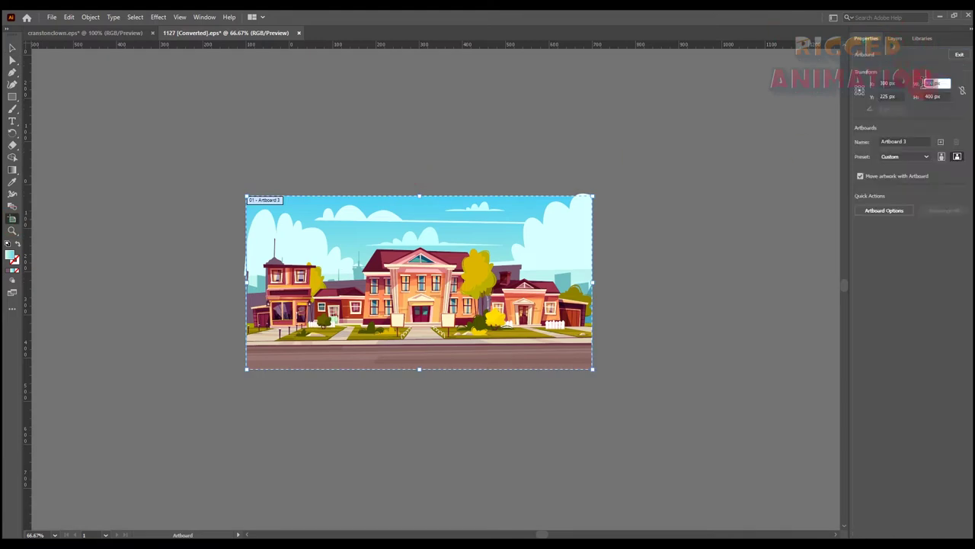
pyautogui.write('1')
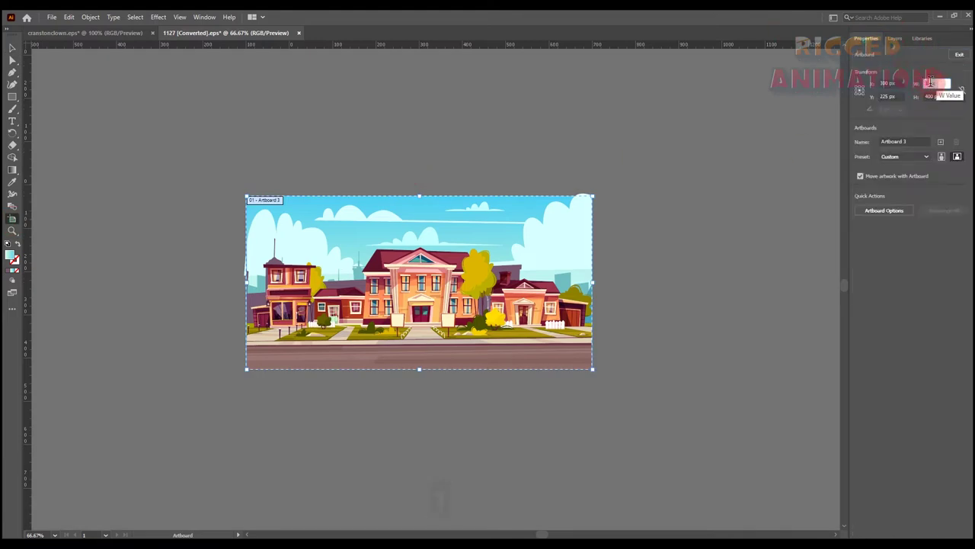
pyautogui.write('920')
pyautogui.press('Tab')
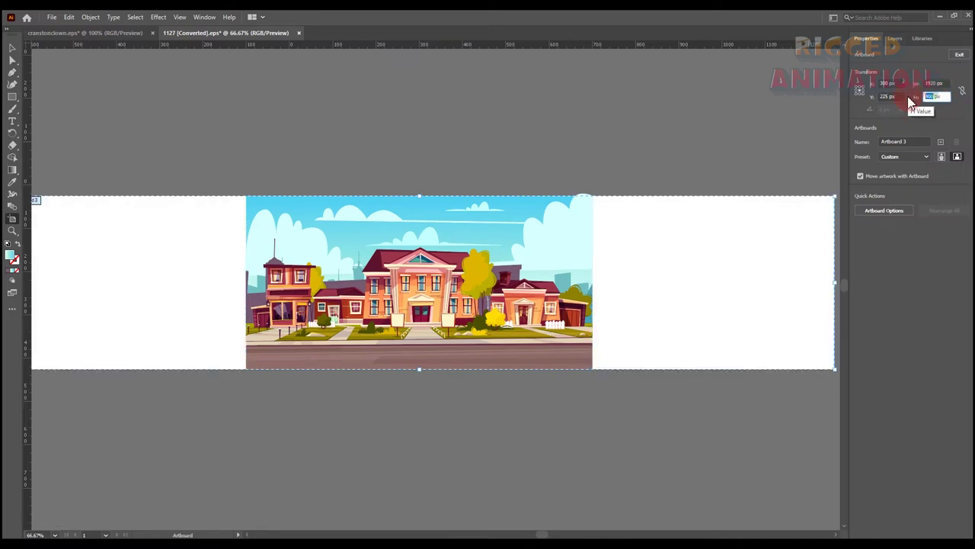
pyautogui.write('1080')
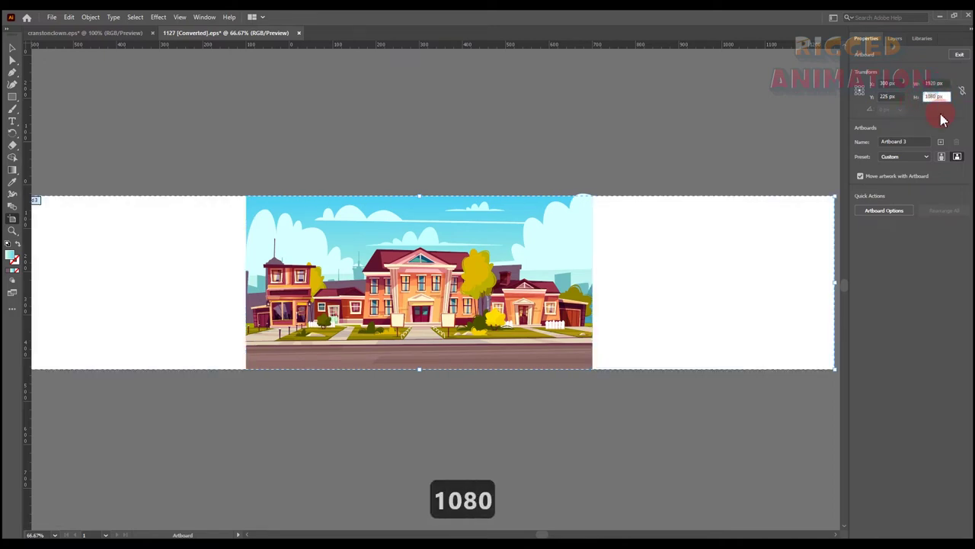
pyautogui.press('Return')
pyautogui.hotkey('ctrl', '-')
pyautogui.hotkey('ctrl', '-')
pyautogui.hotkey('ctrl', '-')
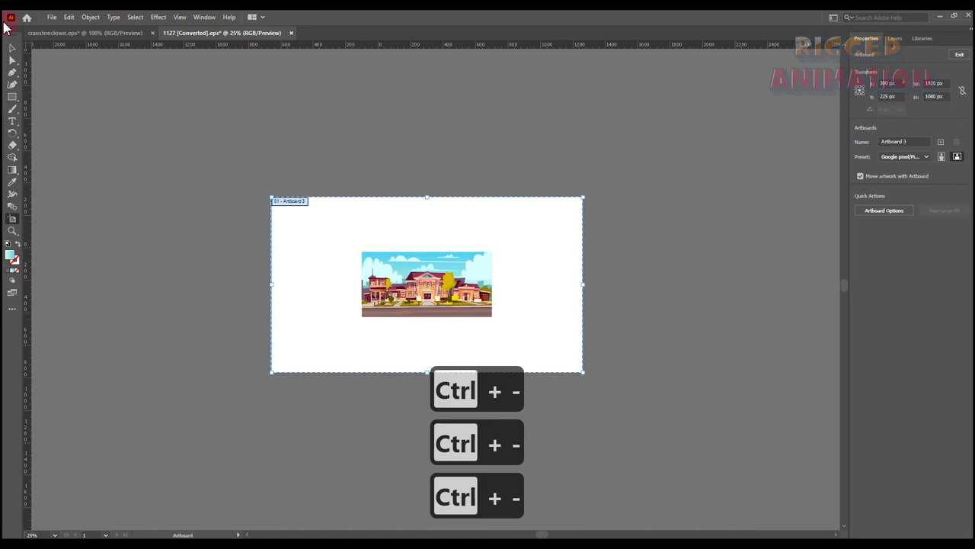
# Select all the artwork and scale it up proportionally from its centre to about 4925 px wide.
pyautogui.click(12, 48)
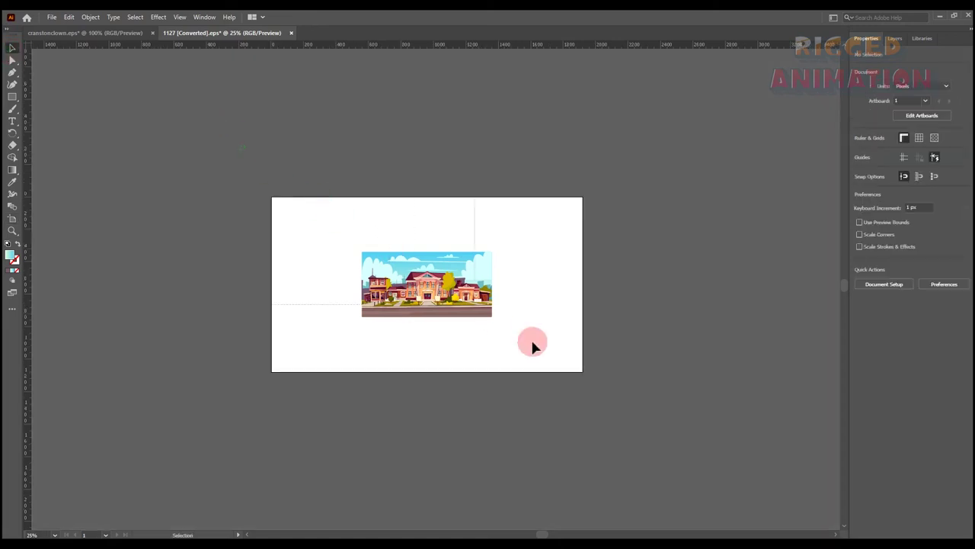
pyautogui.click(486, 308)
pyautogui.moveTo(494, 320); pyautogui.dragTo(657, 490)
pyautogui.click(657, 490)
pyautogui.hotkey('ctrl', '-')
pyautogui.hotkey('ctrl', '-')
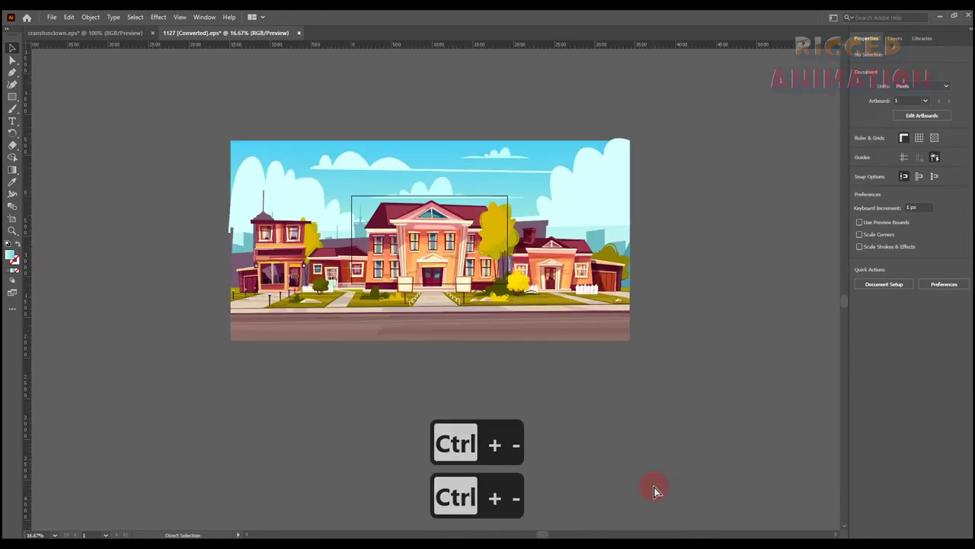
# Extend the artboard's opposite corners to the edges of the enlarged artwork, about 4925 by 2442 px.
pyautogui.hotkey('ctrl', 'space')
pyautogui.click(442, 301)
pyautogui.press('space')
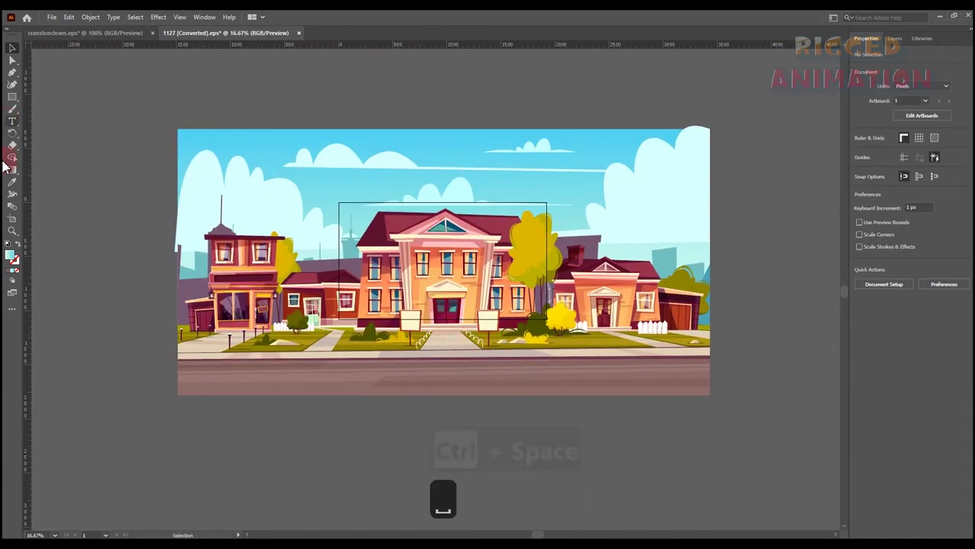
pyautogui.click(12, 220)
pyautogui.moveTo(339, 204); pyautogui.dragTo(178, 130)
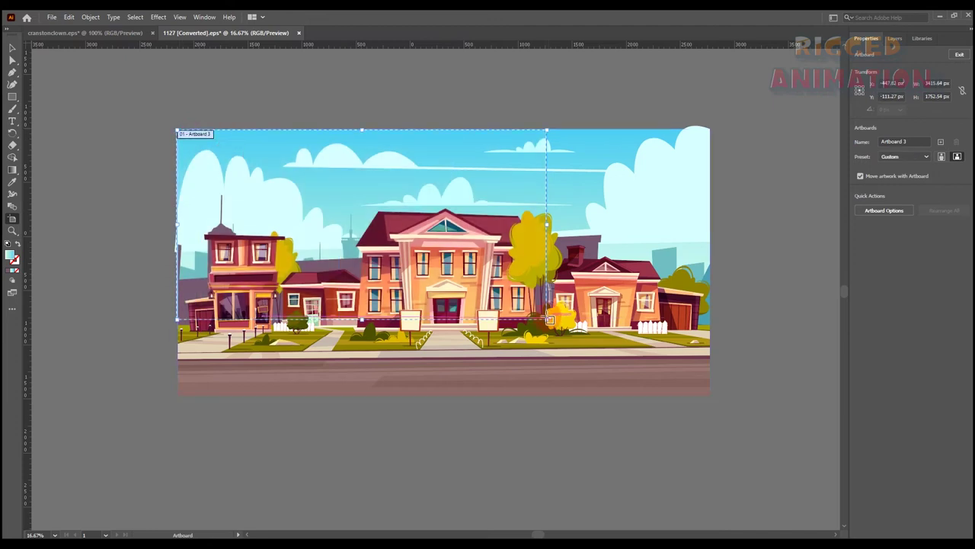
pyautogui.moveTo(546, 318); pyautogui.dragTo(710, 394)
pyautogui.hotkey('ctrl', 'space')
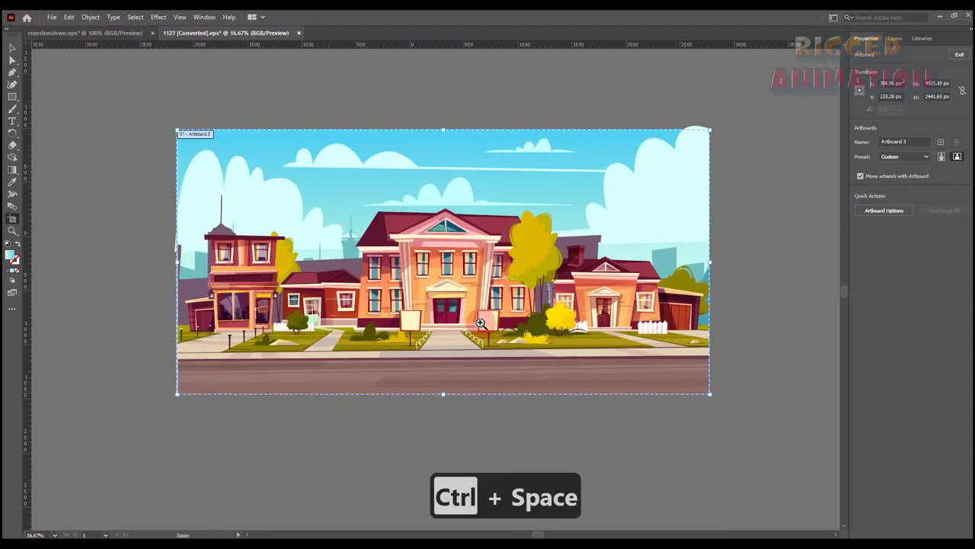
pyautogui.click(481, 323)
pyautogui.moveTo(464, 289); pyautogui.dragTo(534, 369)
pyautogui.press('v')
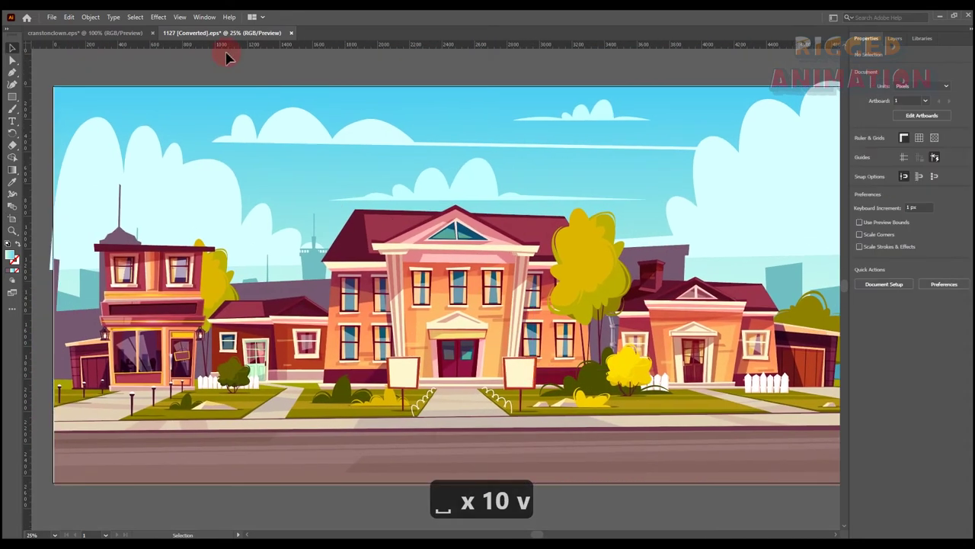
# Display the document's layer list and run the MultiExporter script.
pyautogui.moveTo(417, 81); pyautogui.dragTo(395, 80)
pyautogui.click(893, 39)
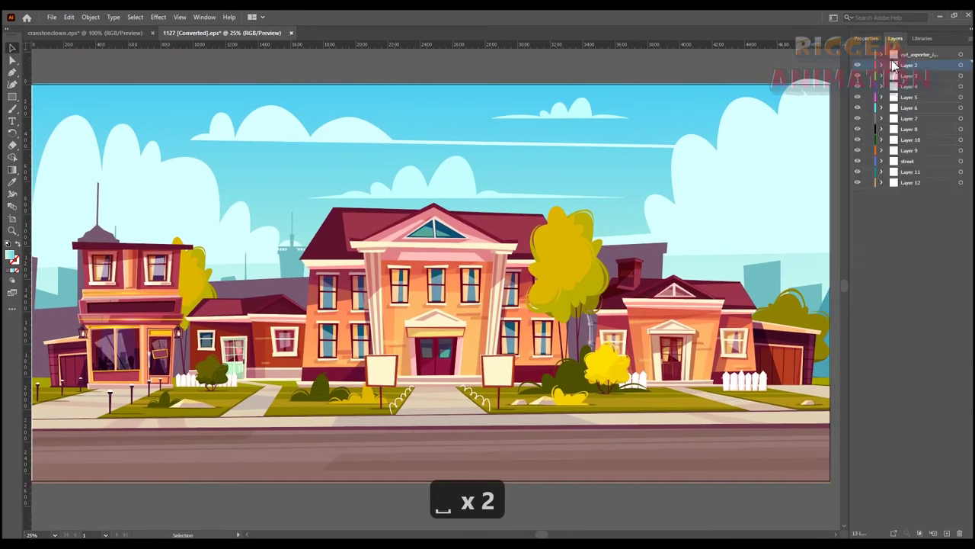
pyautogui.click(52, 17)
pyautogui.moveTo(76, 244)
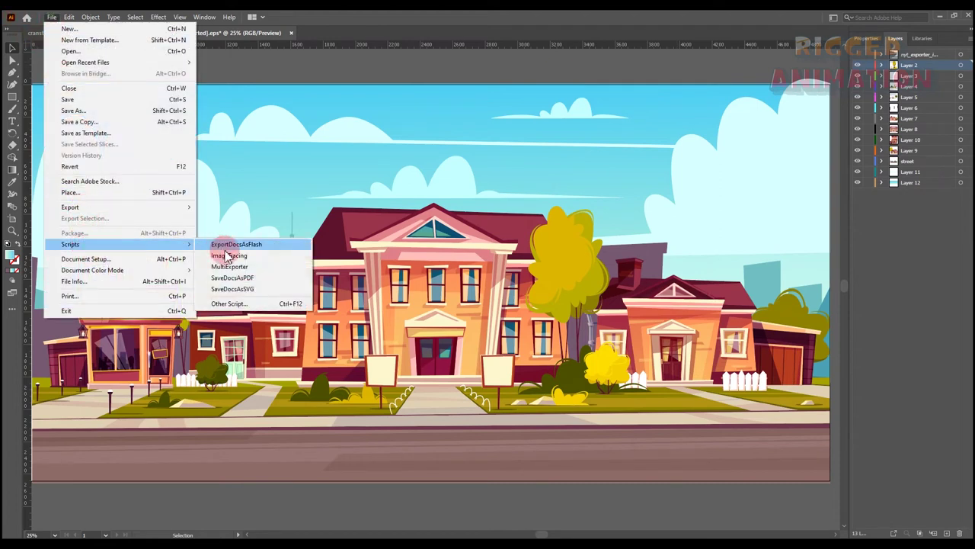
pyautogui.click(229, 268)
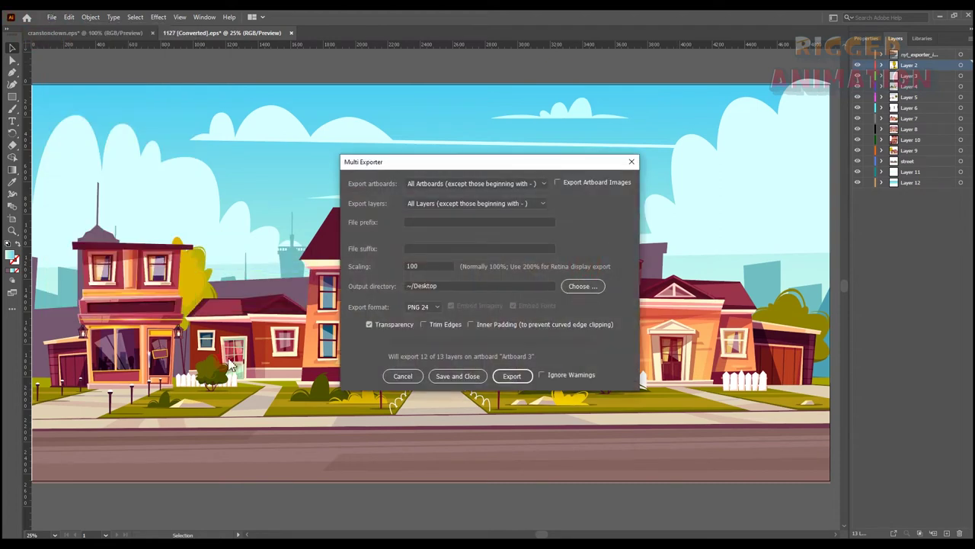
# Copy the bg folder's path from File Explorer and set the export's output directory to D:\CLIP\YOUTUBE\CHARACTER\TUTORIAL\BG\bg.
pyautogui.moveTo(76, 534)
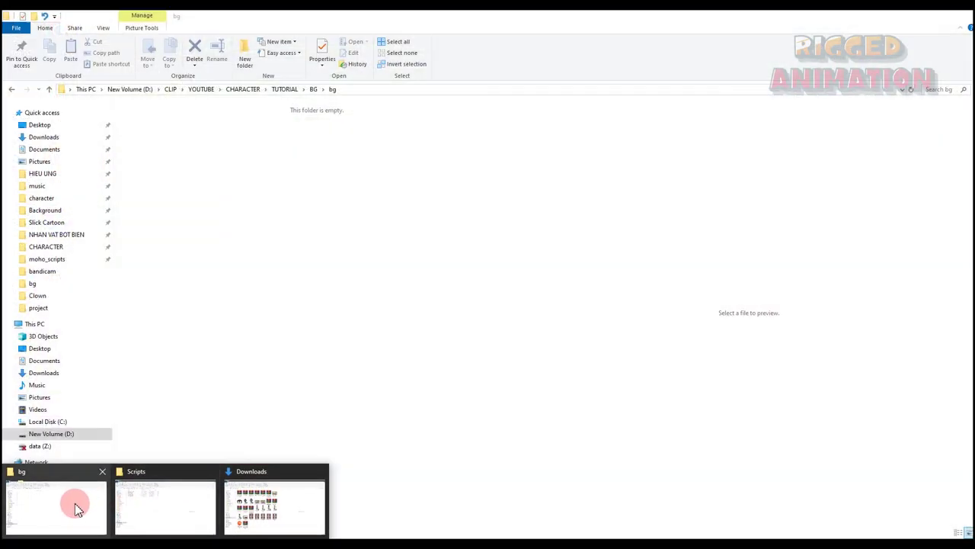
pyautogui.click(76, 505)
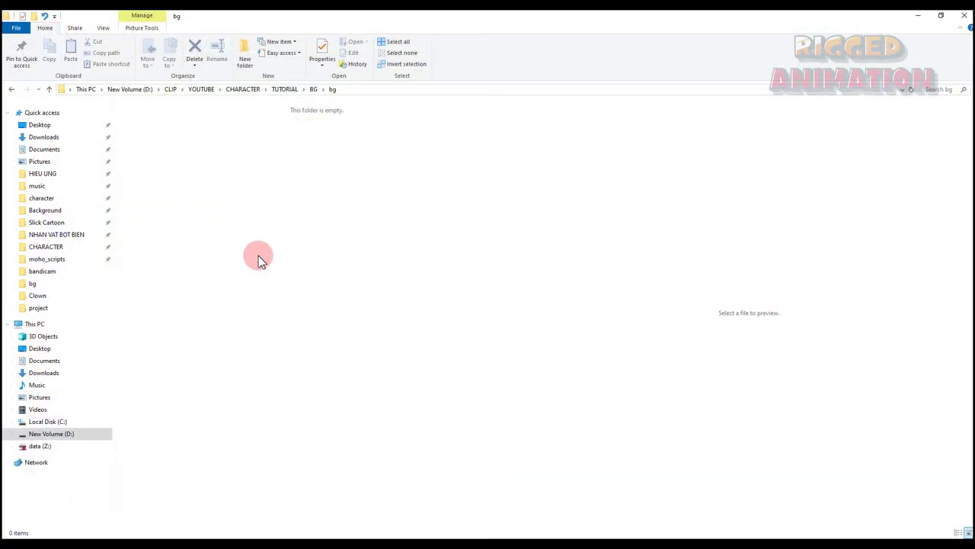
pyautogui.click(354, 90)
pyautogui.hotkey('ctrl', 'c')
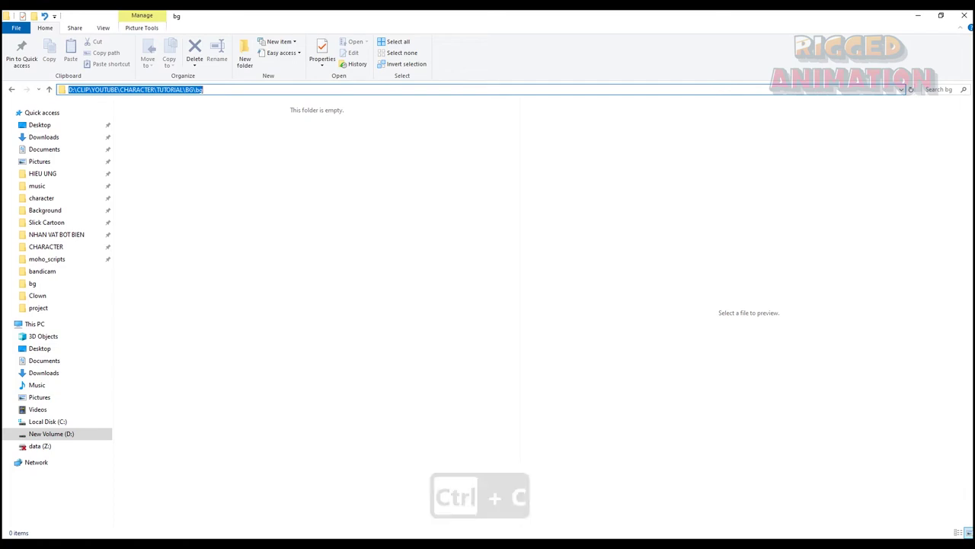
pyautogui.hotkey('alt', 'Tab')
pyautogui.click(460, 284)
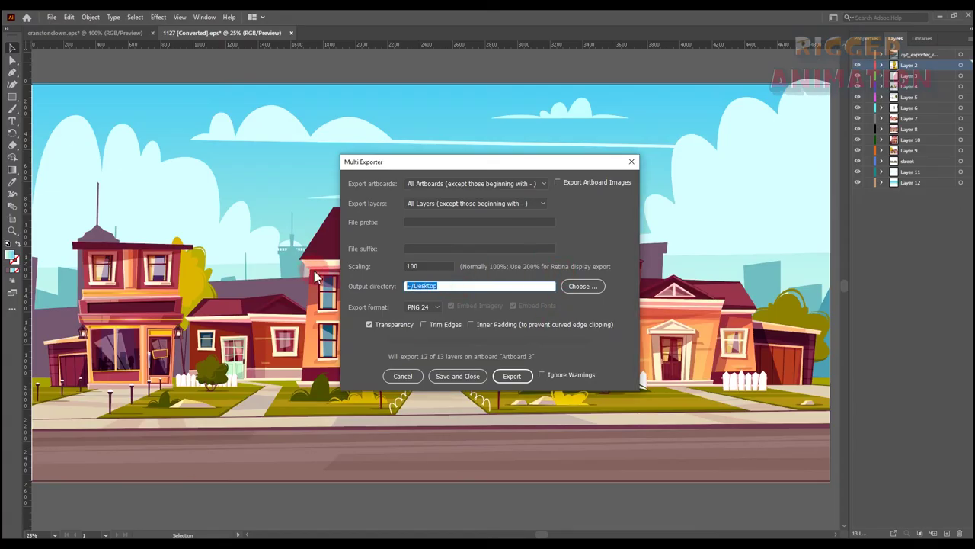
pyautogui.hotkey('ctrl', 'v')
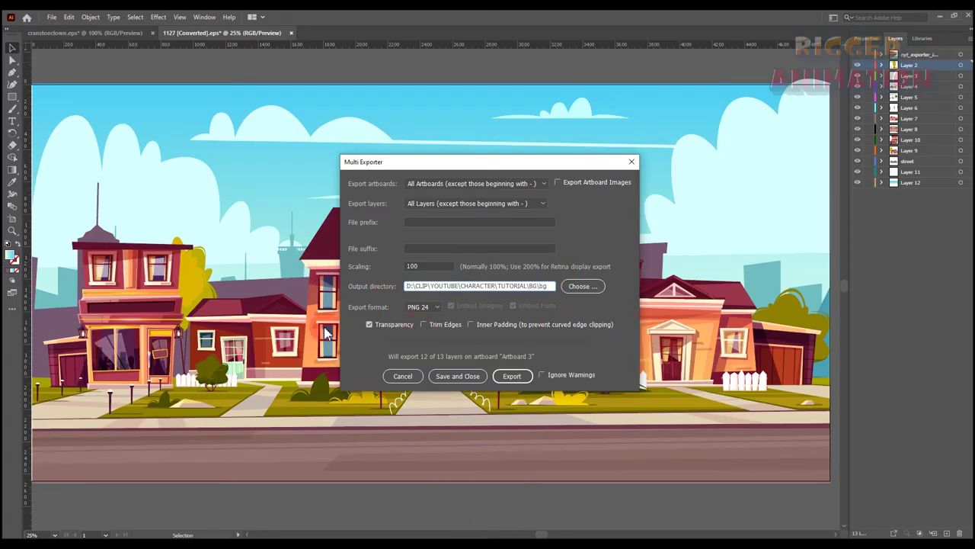
# Export all layers as PNG 24 images and switch to the bg folder in File Explorer to check the files.
pyautogui.click(369, 325)
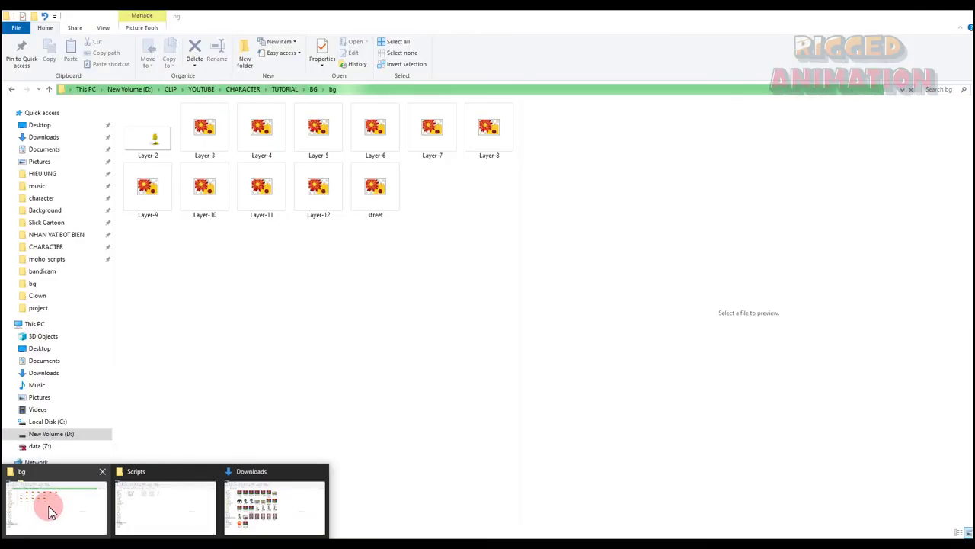
pyautogui.click(43, 508)
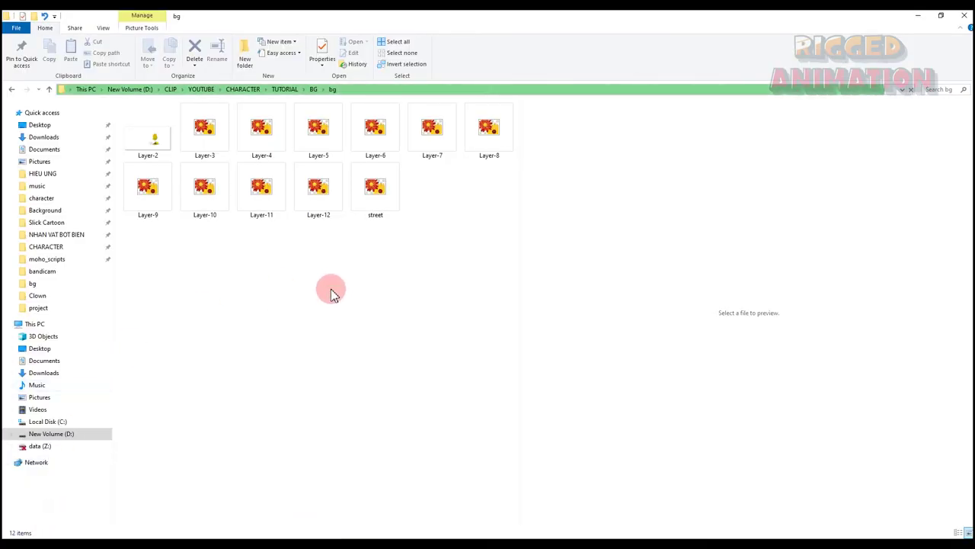
# Import all twelve PNG images from the bg folder into the Untitled 2.moho project in Moho Pro.
pyautogui.moveTo(488, 261); pyautogui.dragTo(150, 144)
pyautogui.moveTo(397, 212); pyautogui.dragTo(442, 213)
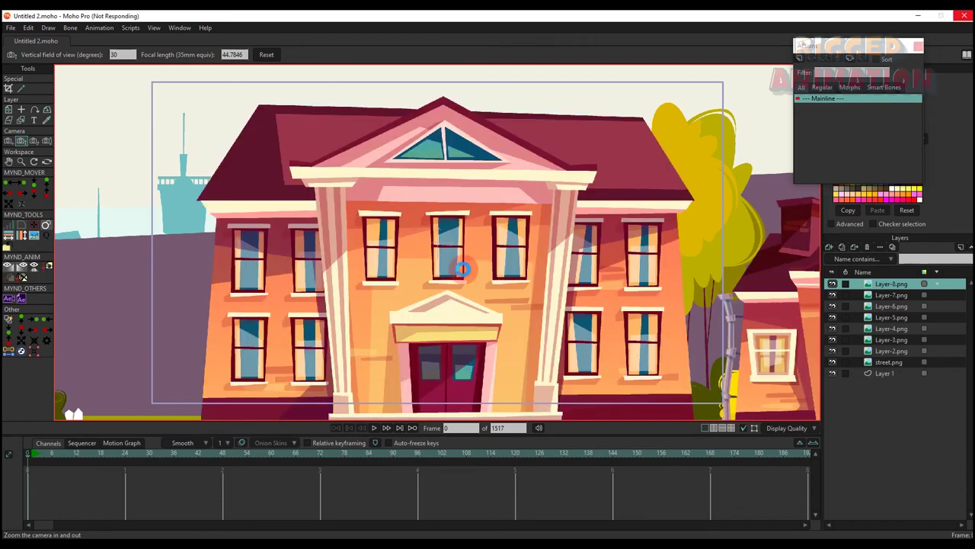
pyautogui.scroll(-3, 464, 273)
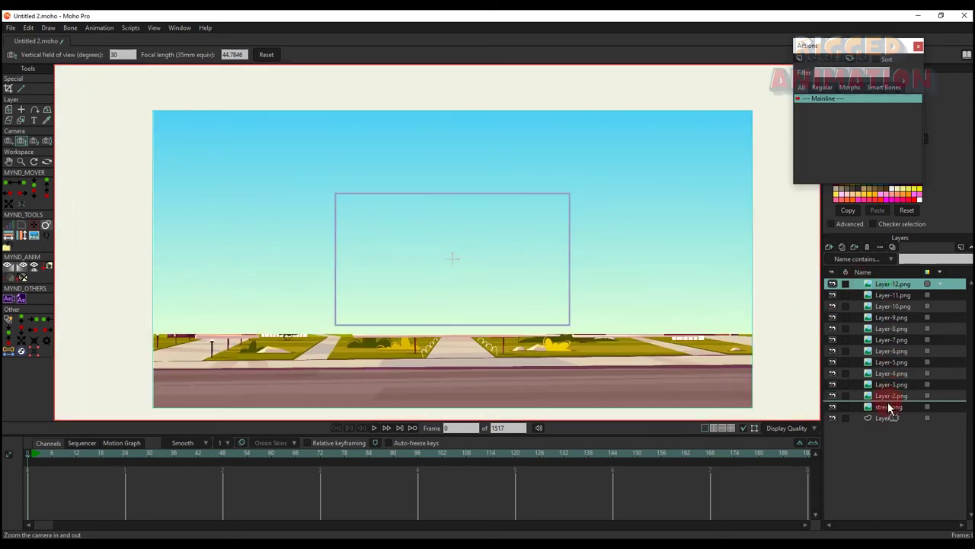
# Move the sky layer Layer-12.png and the cloud layer Layer-11.png directly beneath street.png in the layer order.
pyautogui.moveTo(892, 409); pyautogui.dragTo(889, 412)
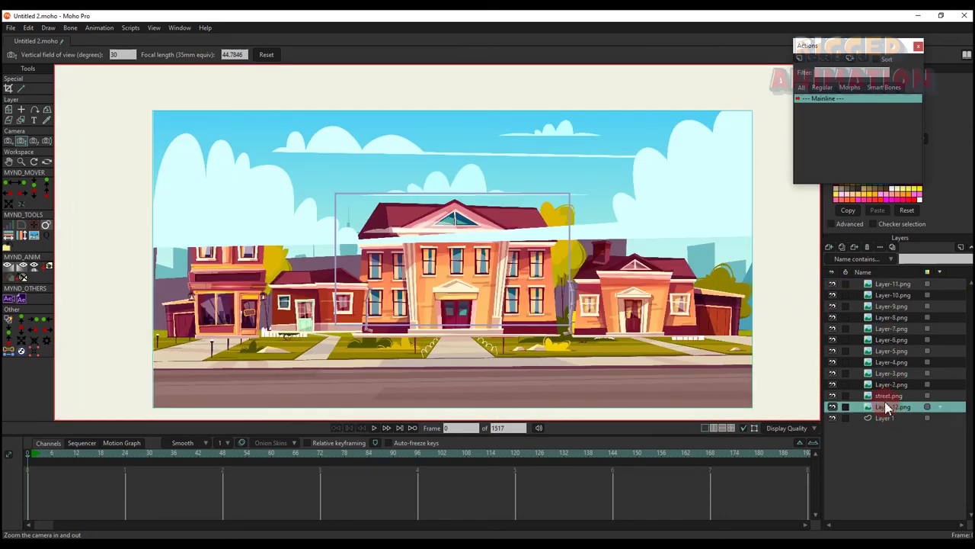
pyautogui.click(884, 284)
pyautogui.moveTo(886, 406); pyautogui.dragTo(882, 399)
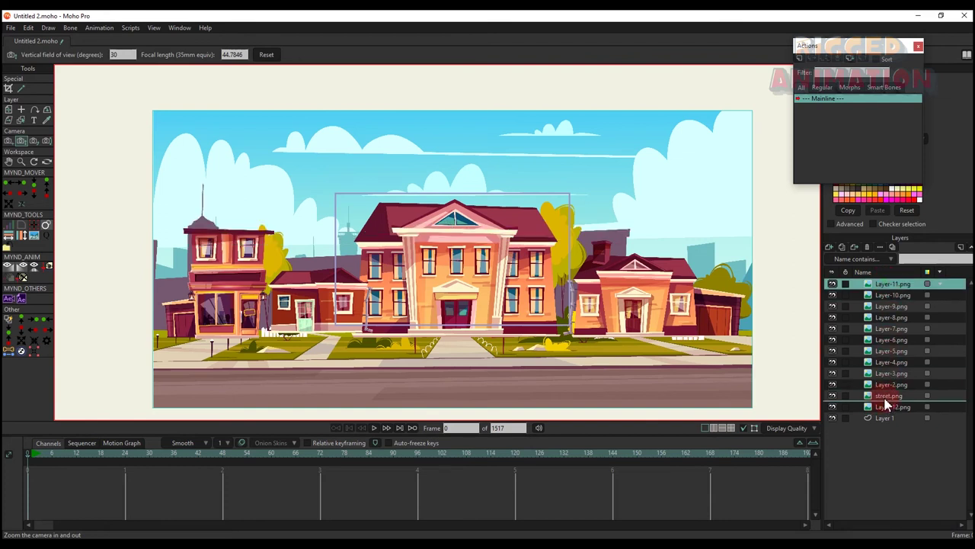
# Bring the hidden bushes and signs forward by moving Layer-4.png and Layer-2.png to the top of the layer order.
pyautogui.moveTo(411, 318); pyautogui.dragTo(403, 362)
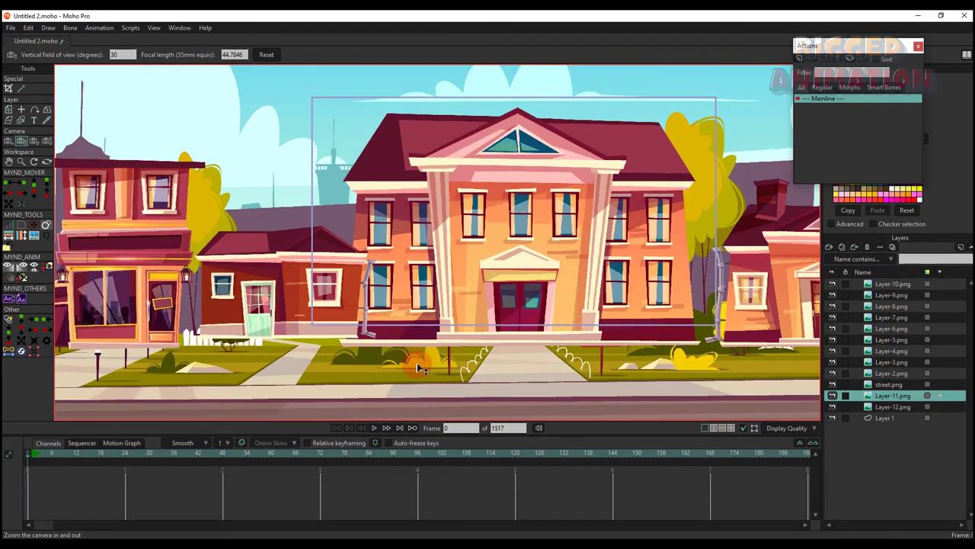
pyautogui.keyDown('alt'); pyautogui.rightClick(417, 368); pyautogui.keyUp('alt')
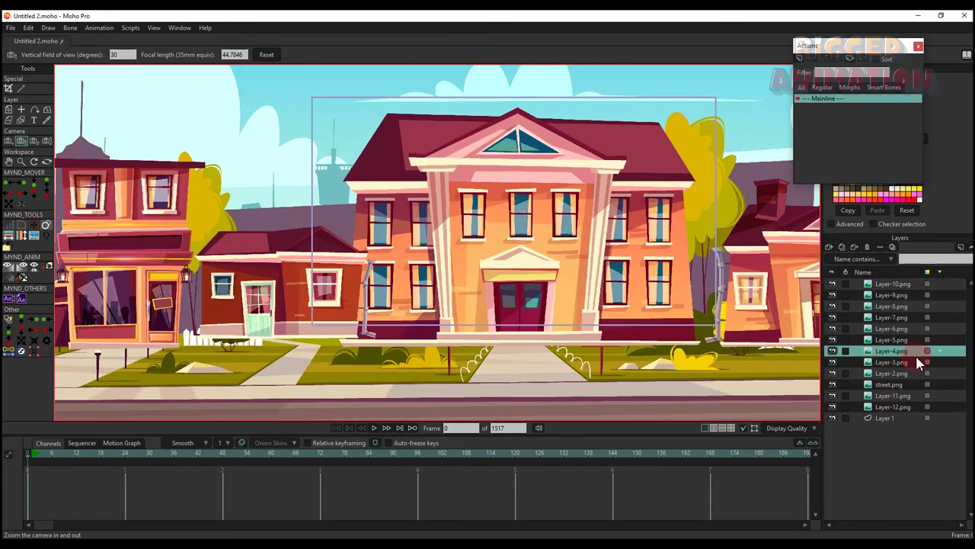
pyautogui.moveTo(866, 289); pyautogui.dragTo(899, 284)
pyautogui.keyDown('ctrl'); pyautogui.keyDown('alt'); pyautogui.click(682, 368); pyautogui.keyUp('alt'); pyautogui.keyUp('ctrl')
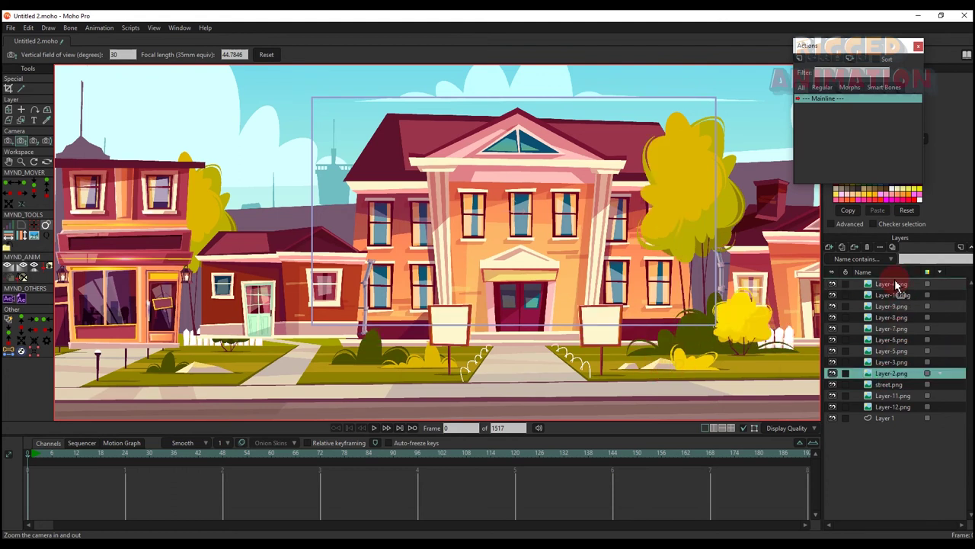
# Move Layer-5.png to the top of the layer order so its bush sits in front of the small red house.
pyautogui.scroll(-2, 585, 305)
pyautogui.scroll(4, 418, 324)
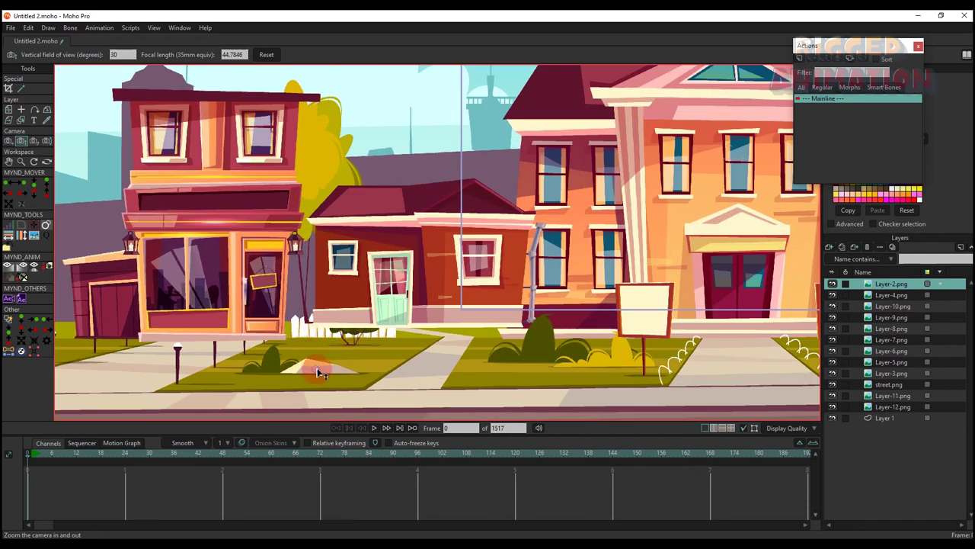
pyautogui.keyDown('ctrl'); pyautogui.keyDown('alt'); pyautogui.click(318, 371); pyautogui.keyUp('alt'); pyautogui.keyUp('ctrl')
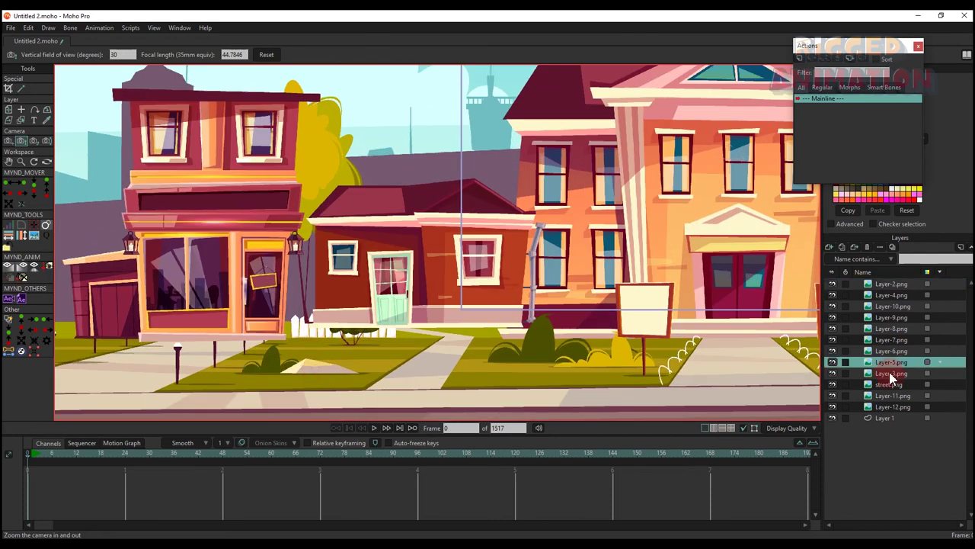
pyautogui.moveTo(897, 289); pyautogui.dragTo(897, 285)
# Move Layer-6.png with the garden lamps above the building layers, directly beneath Layer-4.png.
pyautogui.scroll(-2, 294, 331)
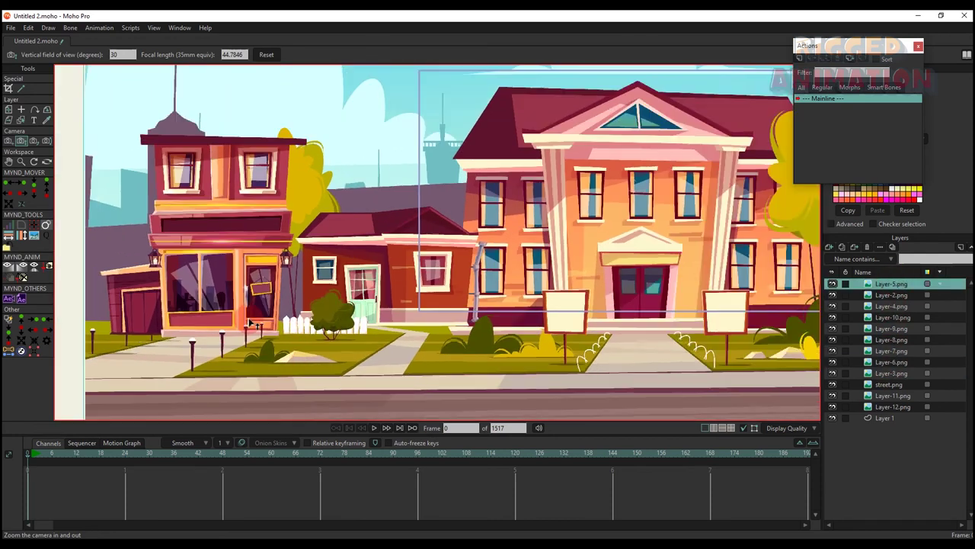
pyautogui.scroll(2, 111, 334)
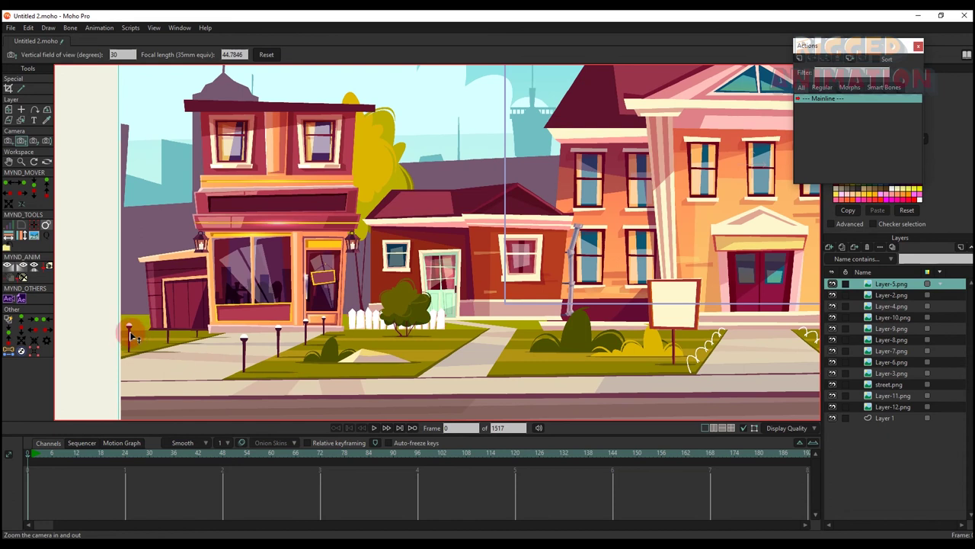
pyautogui.keyDown('ctrl'); pyautogui.keyDown('alt'); pyautogui.click(136, 332); pyautogui.keyUp('alt'); pyautogui.keyUp('ctrl')
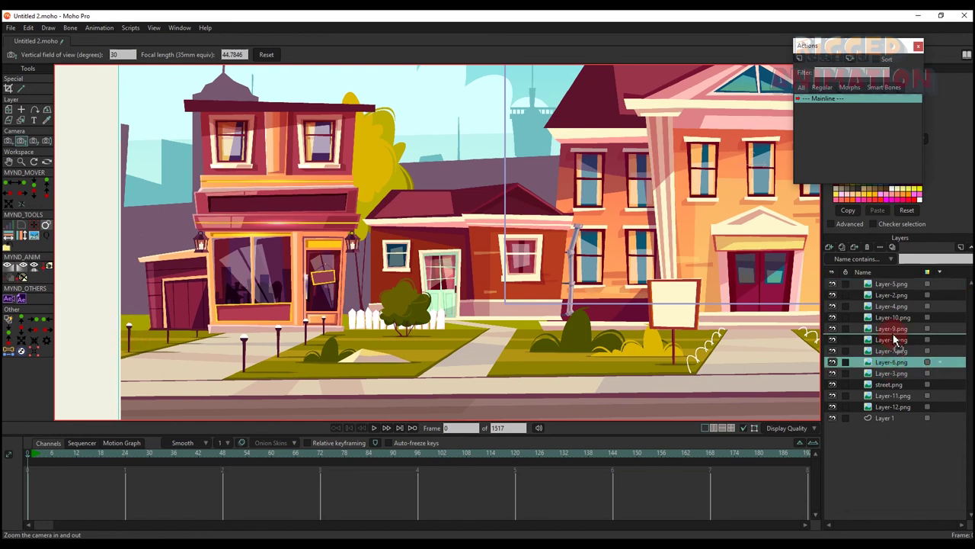
pyautogui.moveTo(894, 329); pyautogui.dragTo(891, 319)
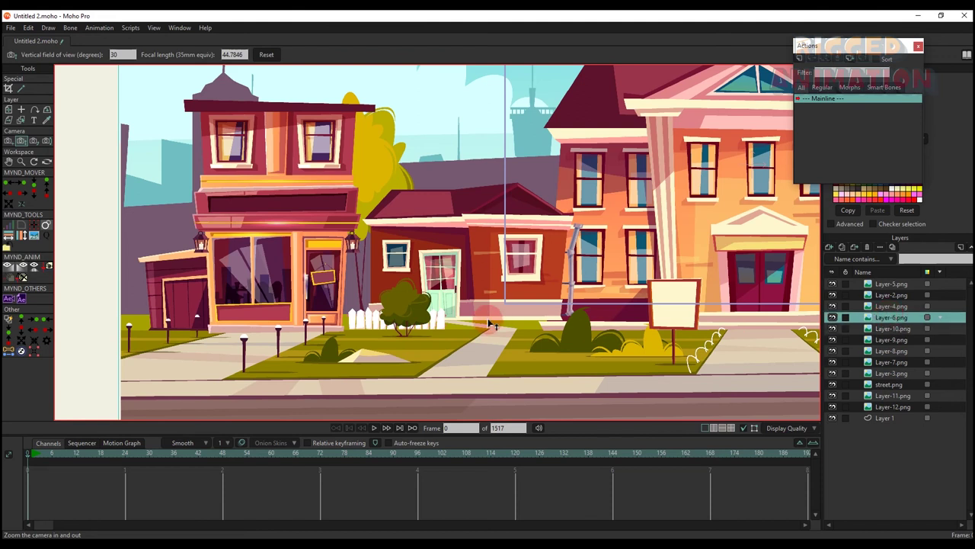
pyautogui.moveTo(490, 324); pyautogui.dragTo(534, 326)
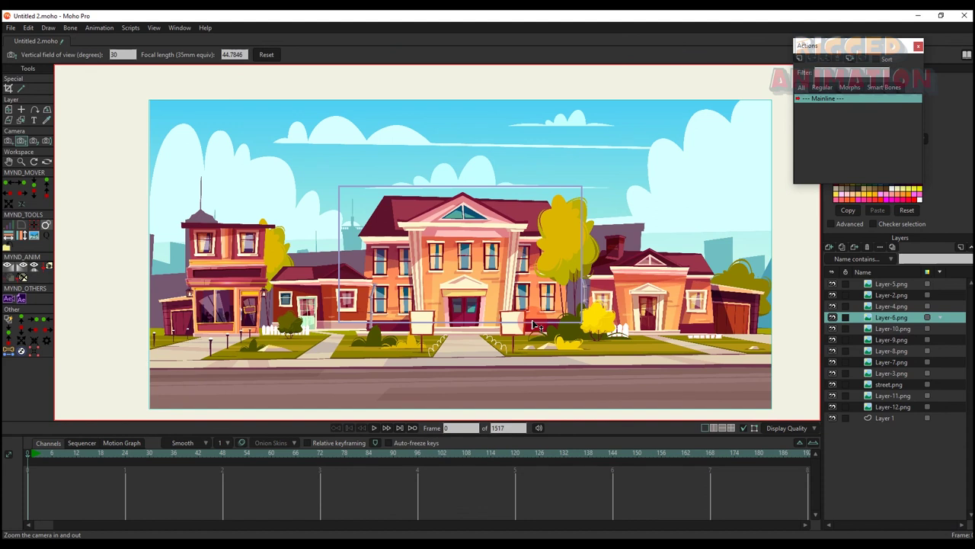
# Select Layer-3.png by its white fence near the garage and move it to the top of the layer order.
pyautogui.press('4')
pyautogui.scroll(3, 698, 327)
pyautogui.keyDown('alt'); pyautogui.rightClick(740, 349); pyautogui.keyUp('alt')
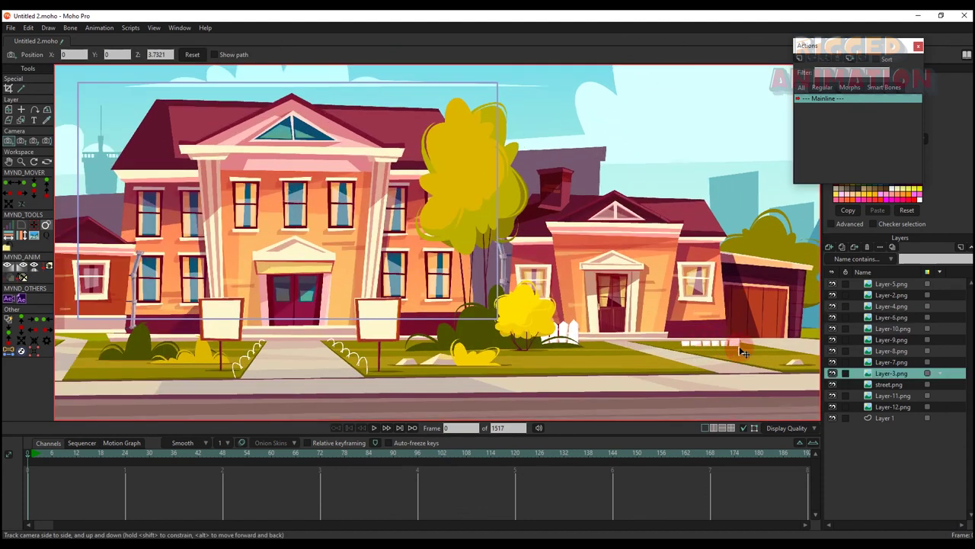
pyautogui.moveTo(883, 288); pyautogui.dragTo(883, 288)
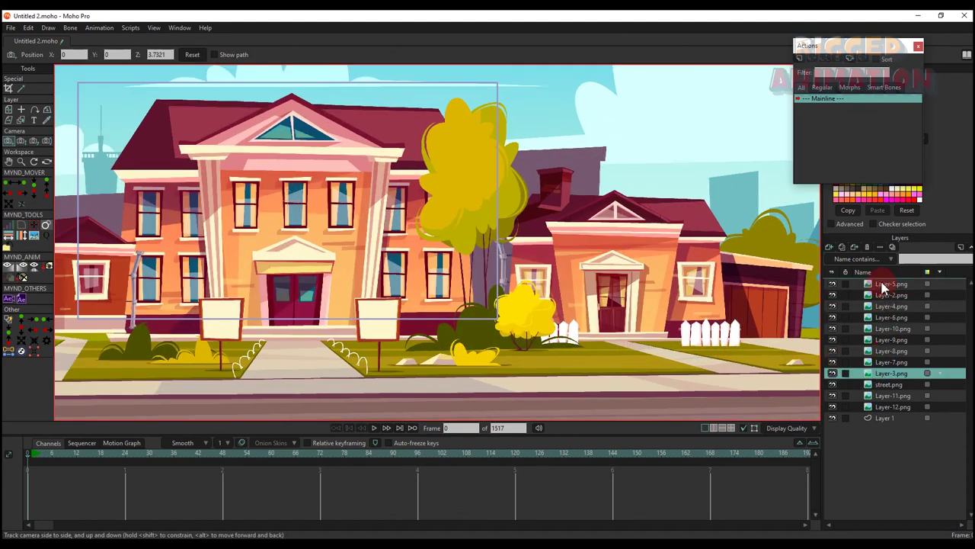
# Zoom the camera out to a vertical field of view of about 62 degrees so its frame spans the scene's height.
pyautogui.scroll(-2, 504, 246)
pyautogui.moveTo(322, 248); pyautogui.dragTo(446, 279)
pyautogui.scroll(-1, 447, 279)
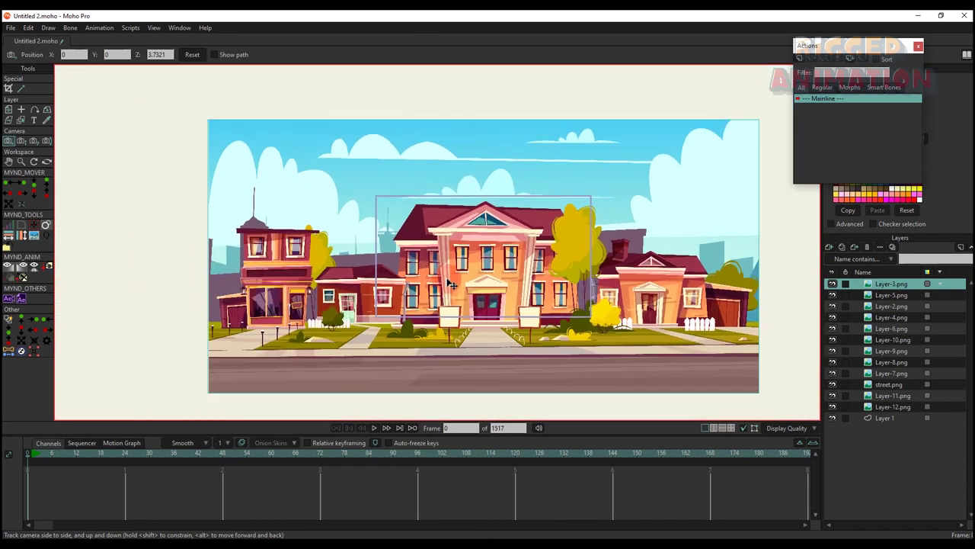
pyautogui.press('5')
pyautogui.moveTo(701, 249); pyautogui.dragTo(491, 249)
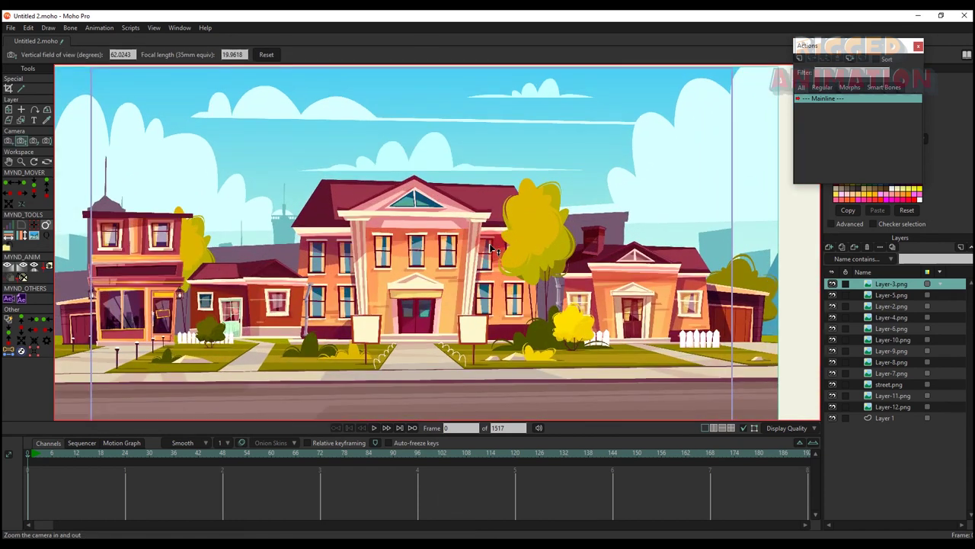
pyautogui.scroll(-1, 491, 249)
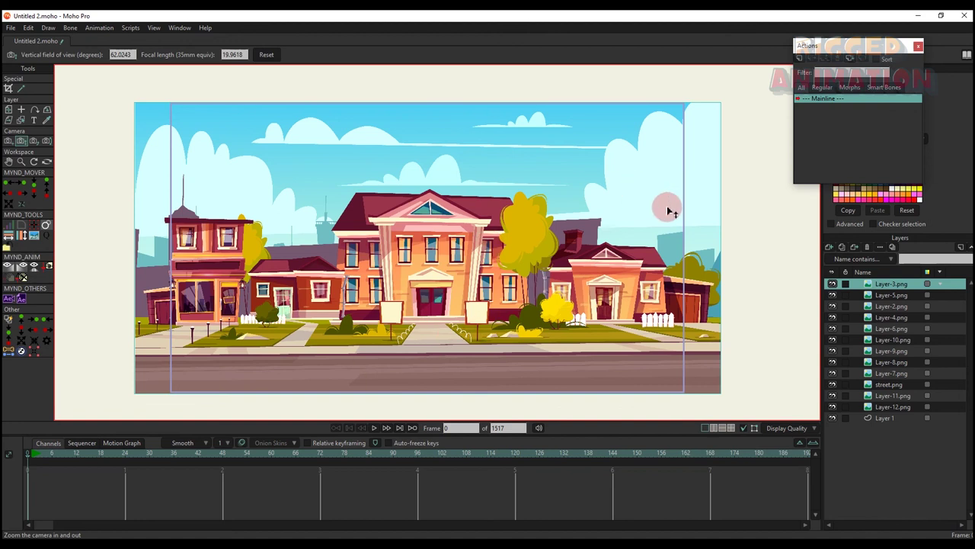
pyautogui.scroll(1, 597, 260)
pyautogui.moveTo(405, 330); pyautogui.dragTo(505, 326)
pyautogui.scroll(-2, 577, 324)
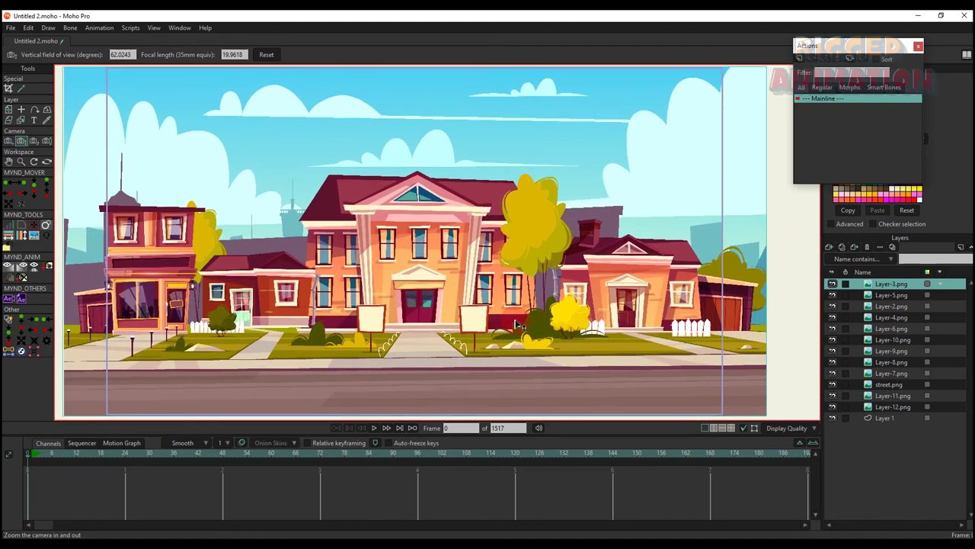